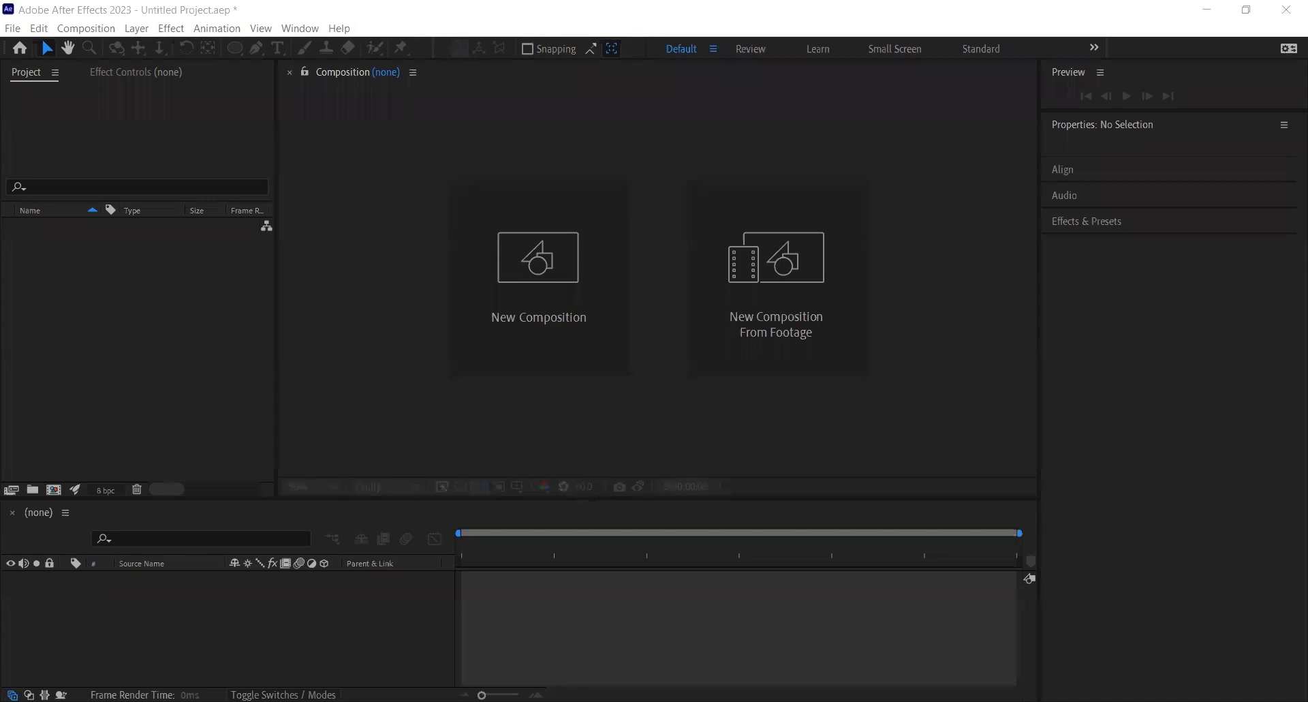
# - Create a 1280x720 composition at 29.97 fps with a 10-second duration and a lime green background
pyautogui.click(555, 266)
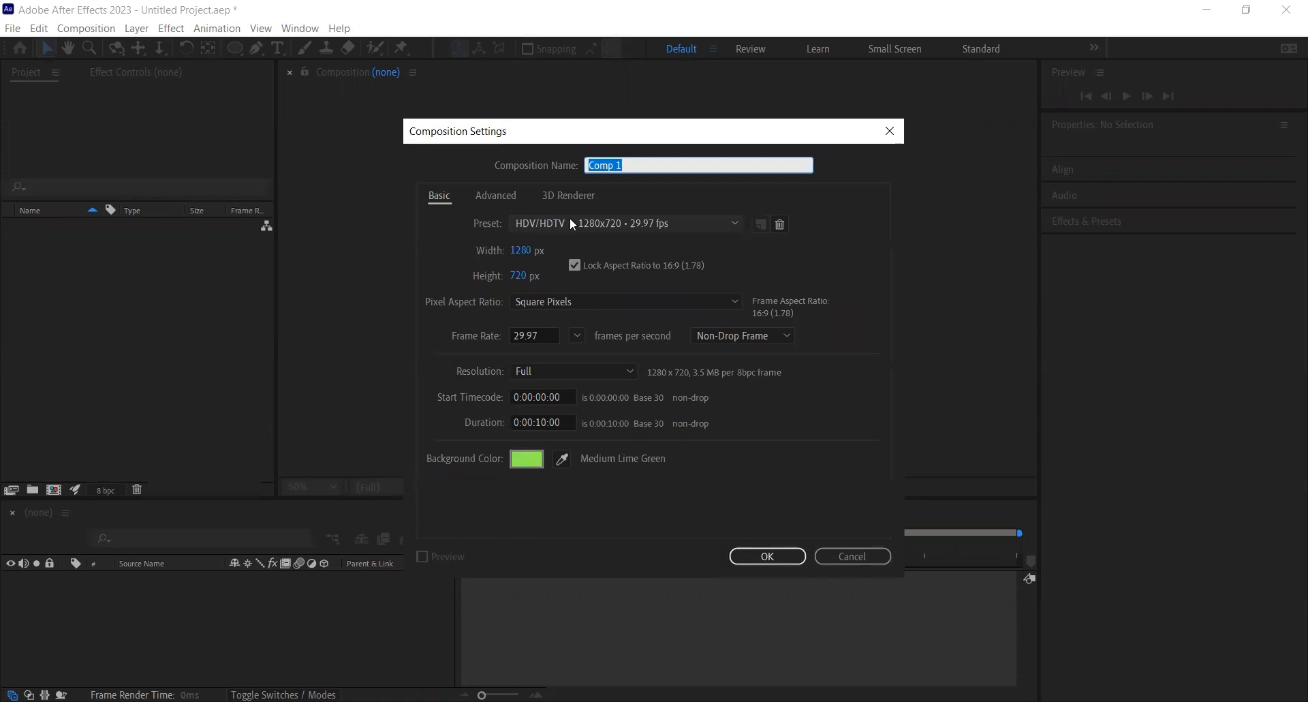
pyautogui.click(539, 422)
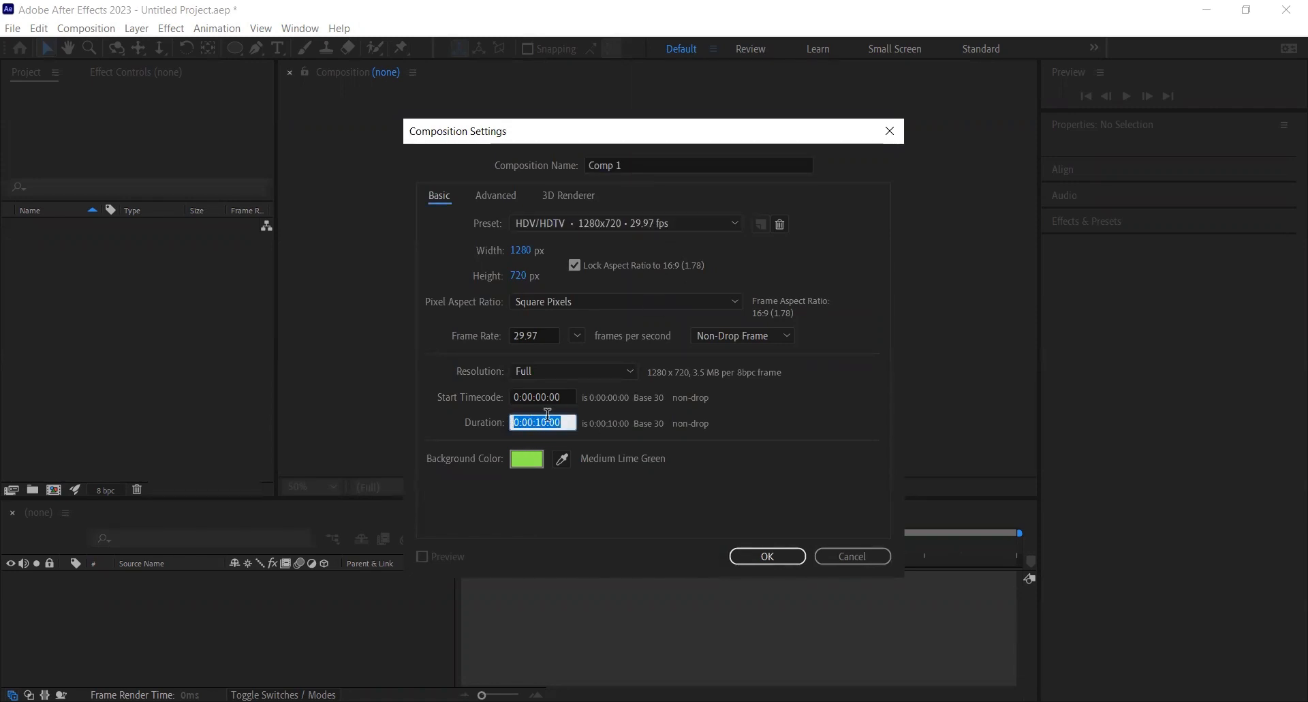
pyautogui.click(766, 558)
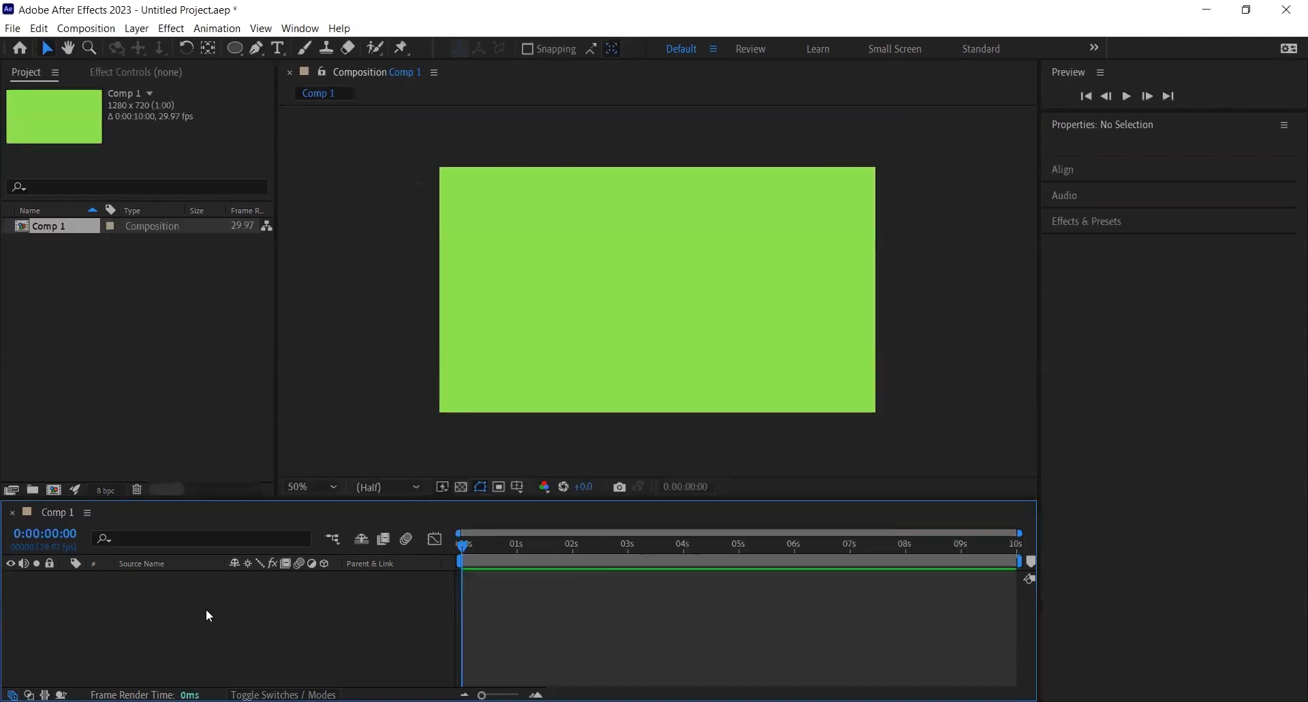
# - Draw a circle about 334 px across near the composition's centre with a 13 px white stroke and no fill
pyautogui.click(235, 49)
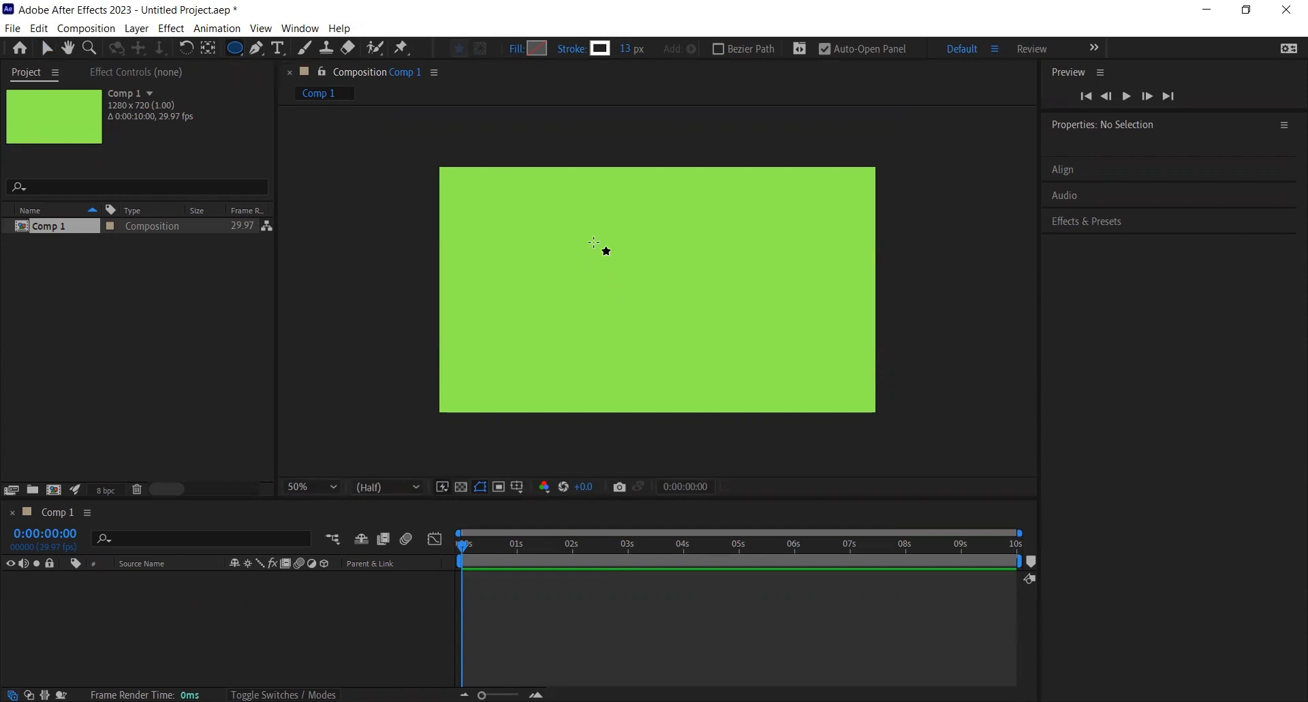
pyautogui.moveTo(594, 233); pyautogui.dragTo(705, 331)
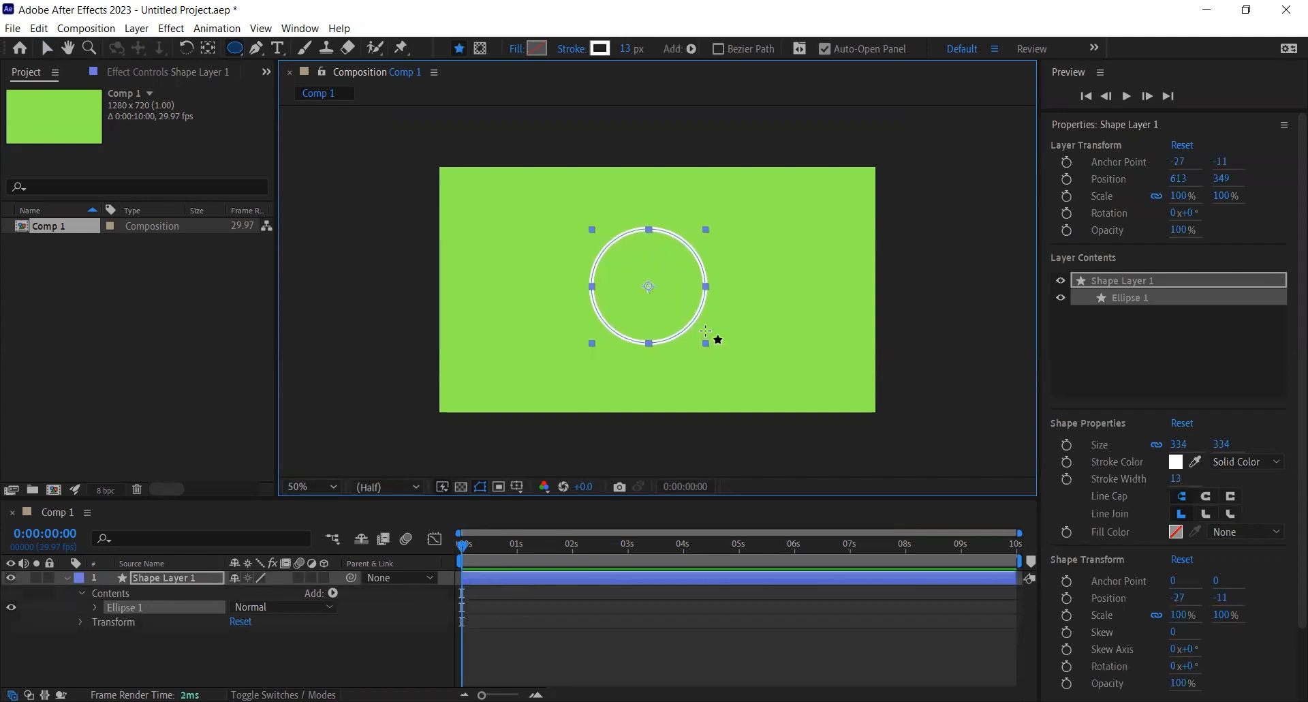
pyautogui.press('v')
# - Add a Trim Paths operator to the contents of the circle's shape layer
pyautogui.click(66, 577)
pyautogui.click(65, 577)
pyautogui.click(163, 593)
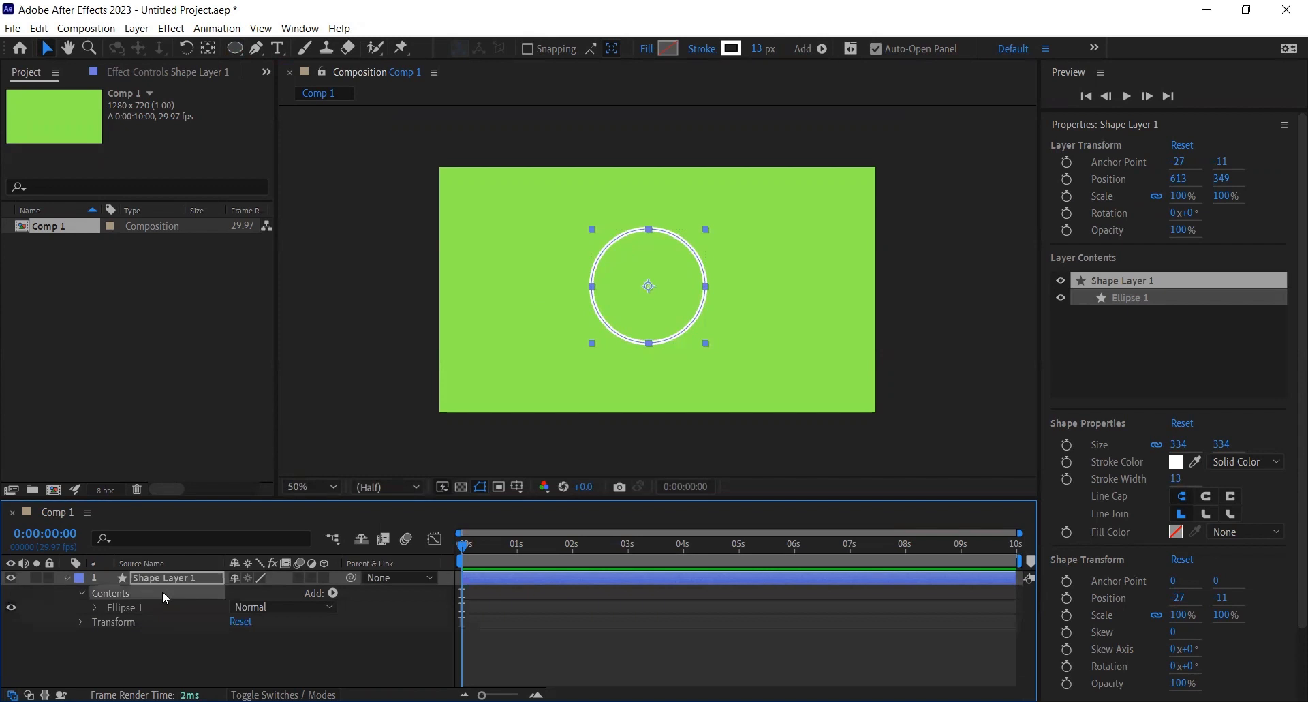
pyautogui.click(333, 594)
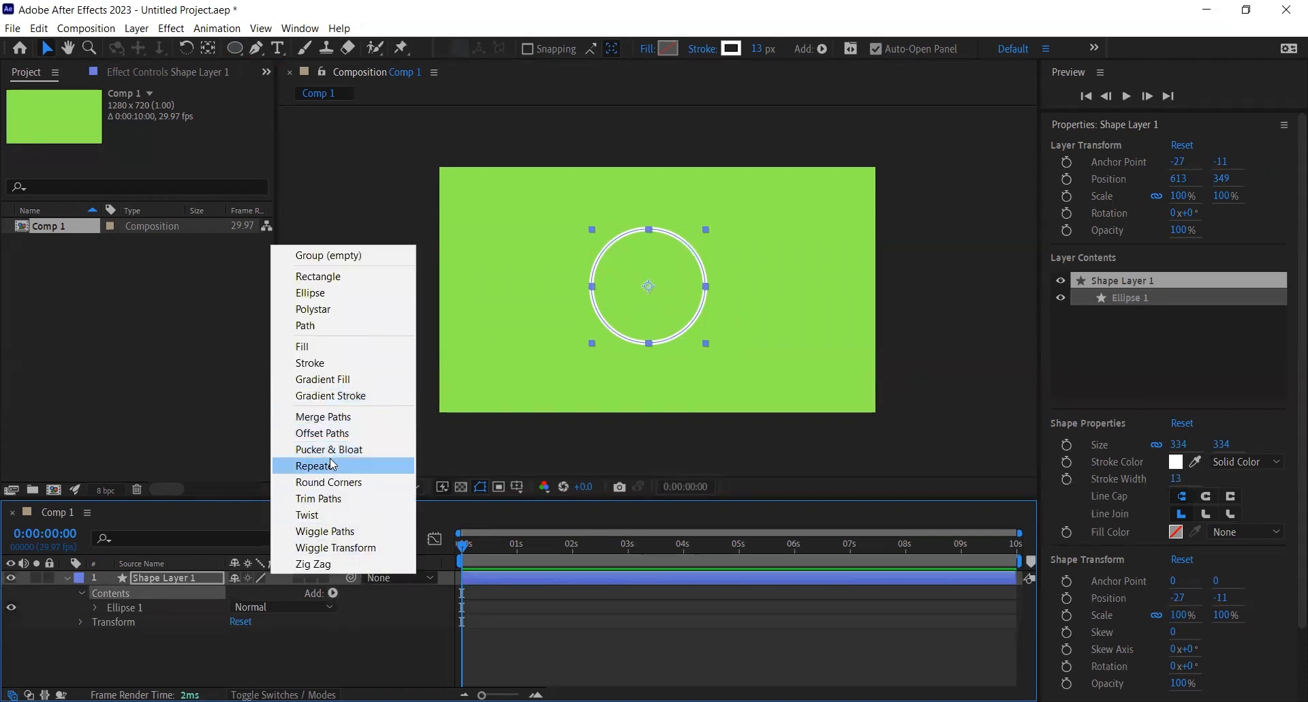
pyautogui.click(329, 498)
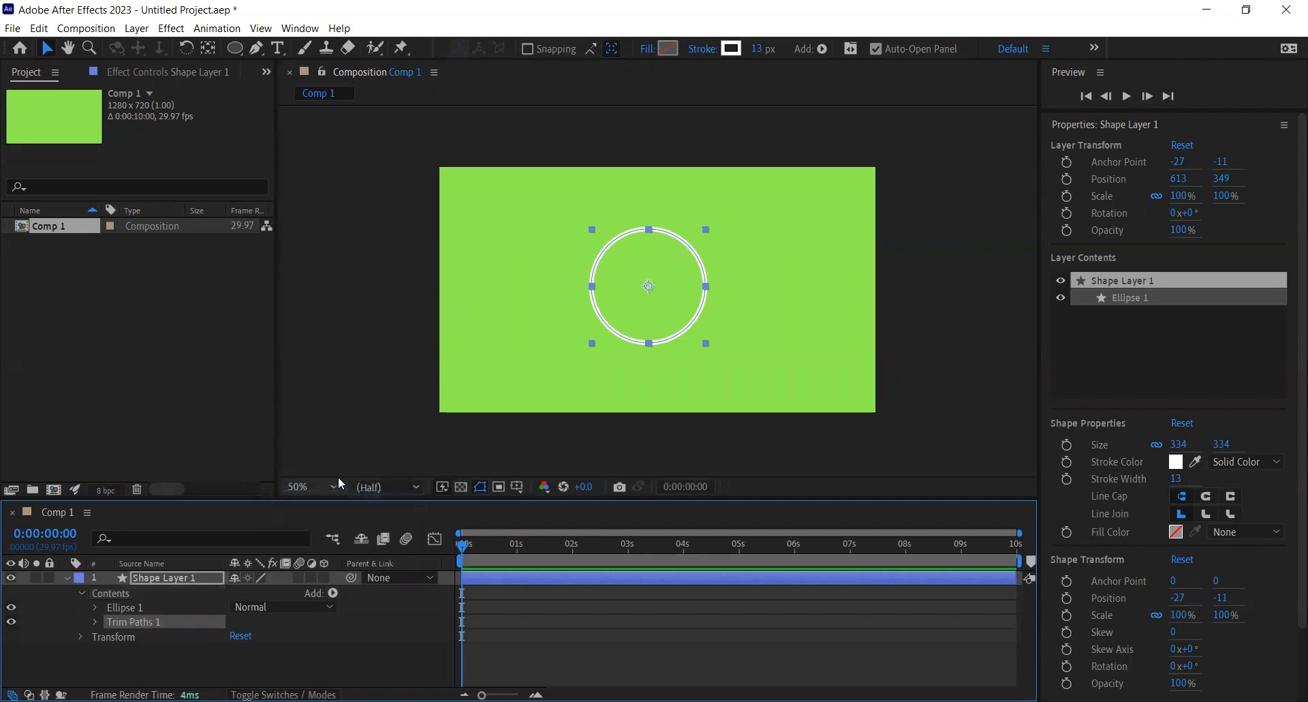
# - Keyframe the Trim Paths Start from 0% at 0:00:00:00 to 100% at 0:00:01:01
pyautogui.click(96, 622)
pyautogui.click(155, 639)
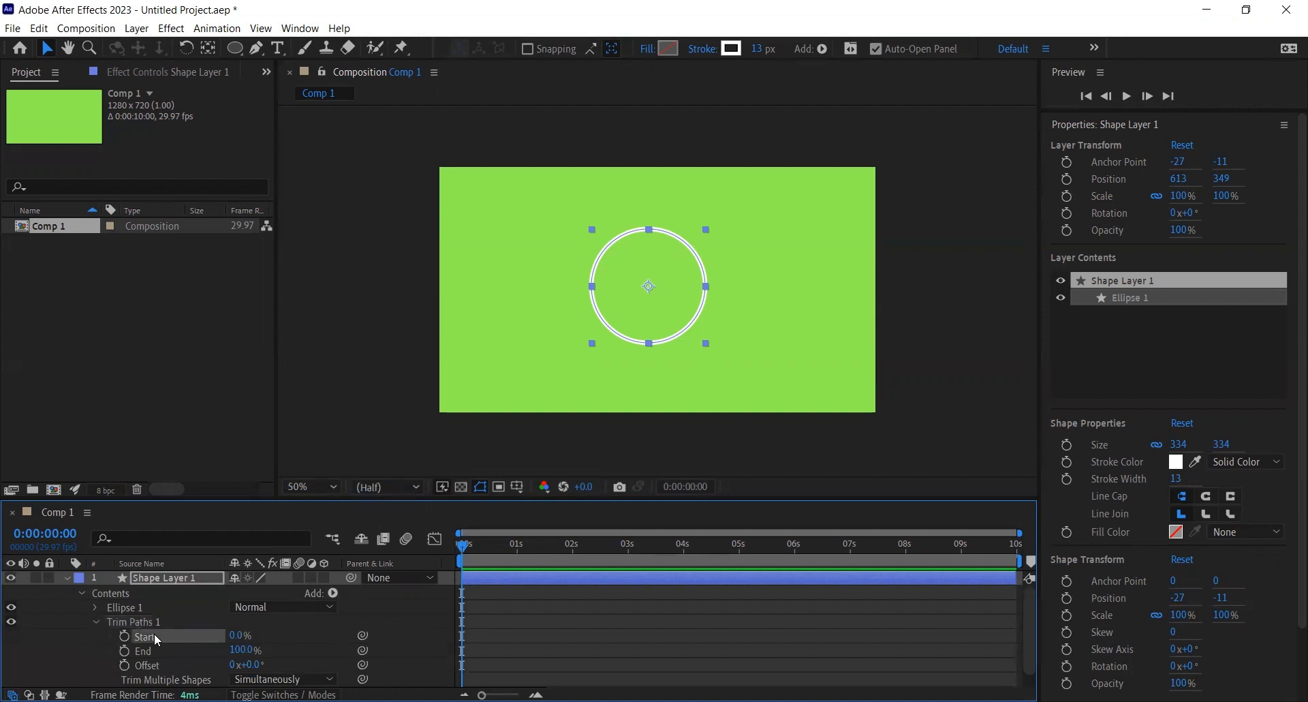
pyautogui.moveTo(235, 635)
pyautogui.mouseDown()
pyautogui.moveTo(212, 631)
pyautogui.moveTo(271, 632)
pyautogui.moveTo(181, 632)
pyautogui.moveTo(211, 650)
pyautogui.moveTo(160, 648)
pyautogui.moveTo(237, 644)
pyautogui.mouseUp()
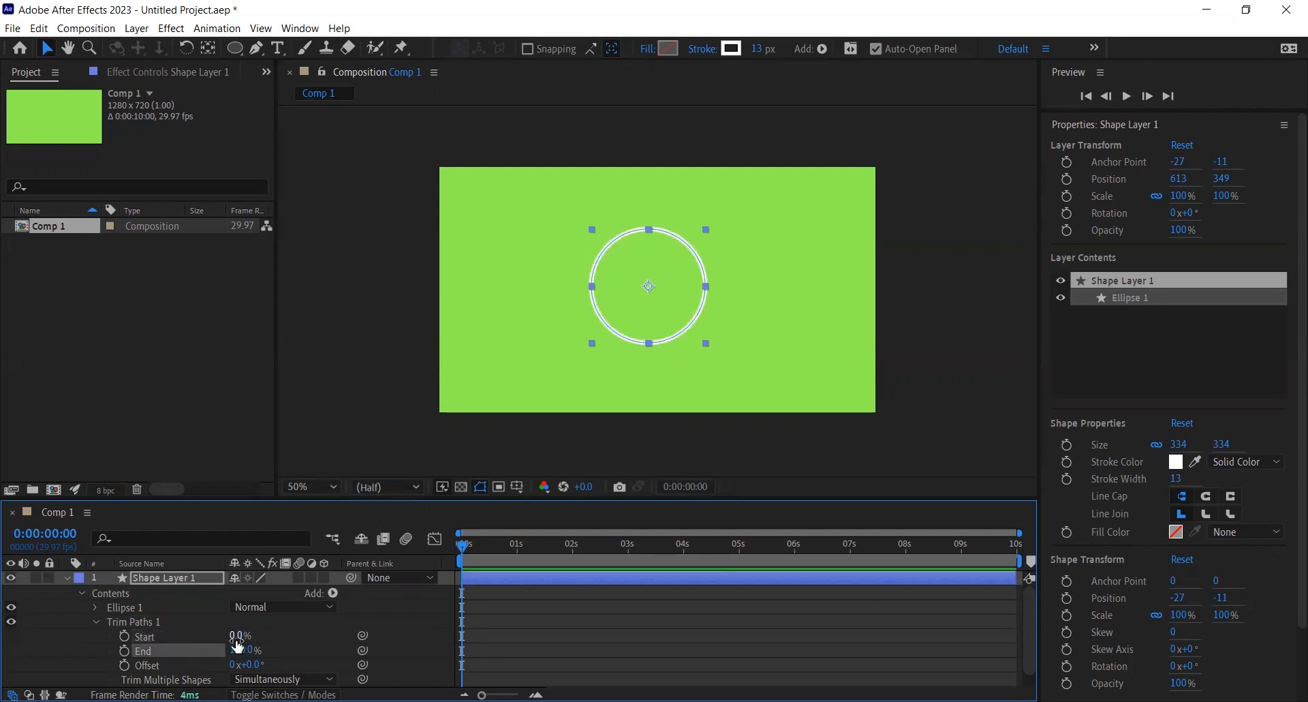
pyautogui.click(124, 635)
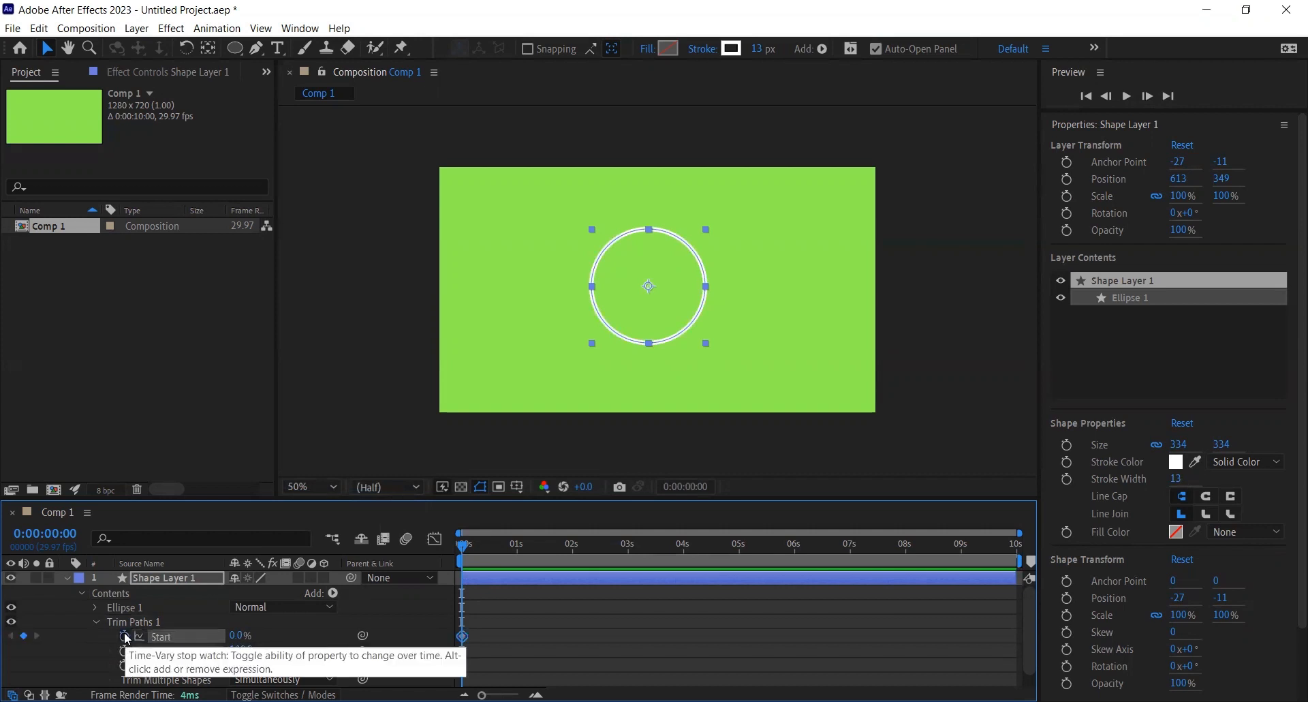
pyautogui.moveTo(463, 545); pyautogui.dragTo(519, 551)
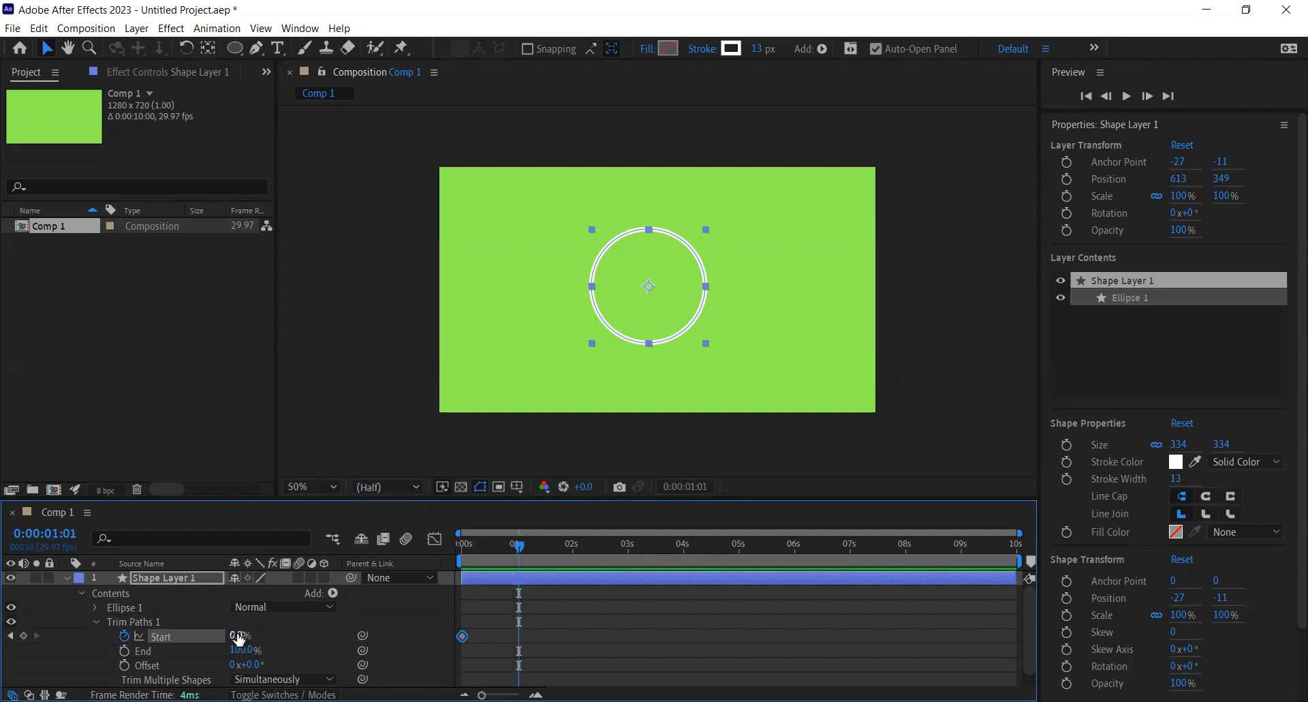
pyautogui.moveTo(239, 635); pyautogui.dragTo(325, 631)
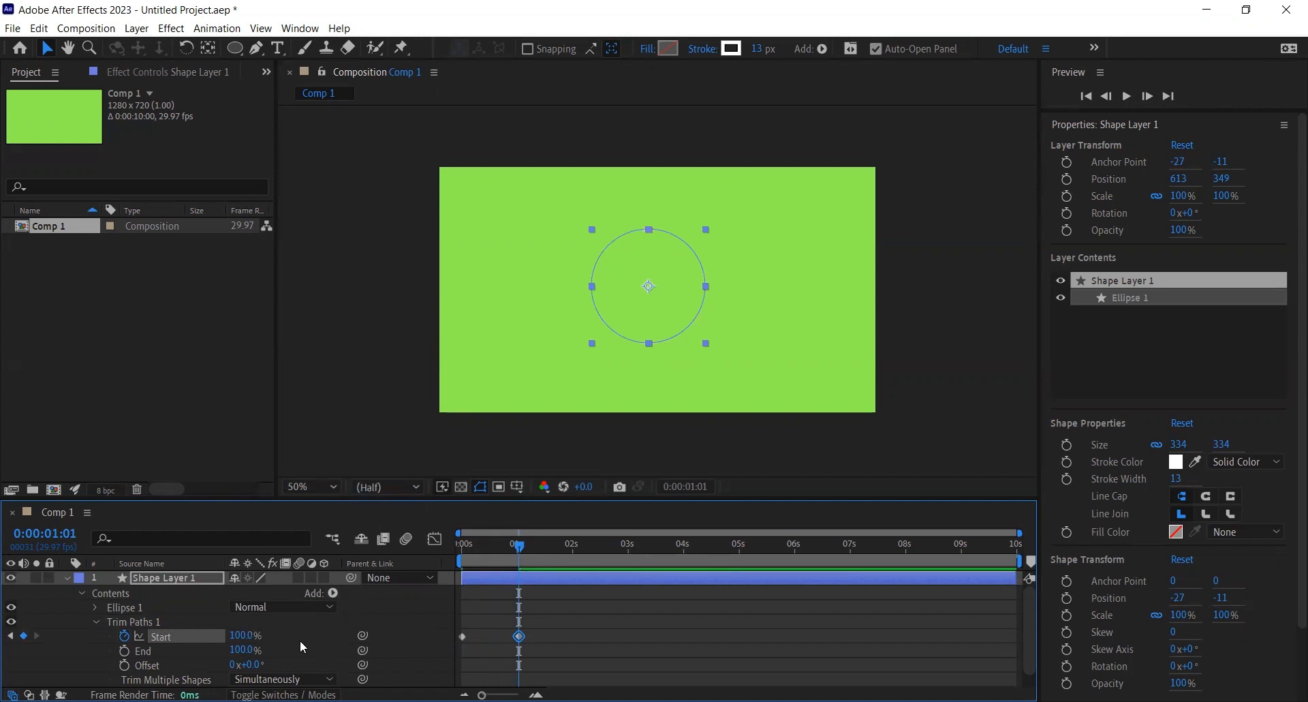
# - Keyframe the Trim Paths End from 100% at 0:00:01:01 to 0% at 0:00:02:01 and play the animation from the beginning
pyautogui.click(124, 652)
pyautogui.moveTo(520, 545); pyautogui.dragTo(575, 551)
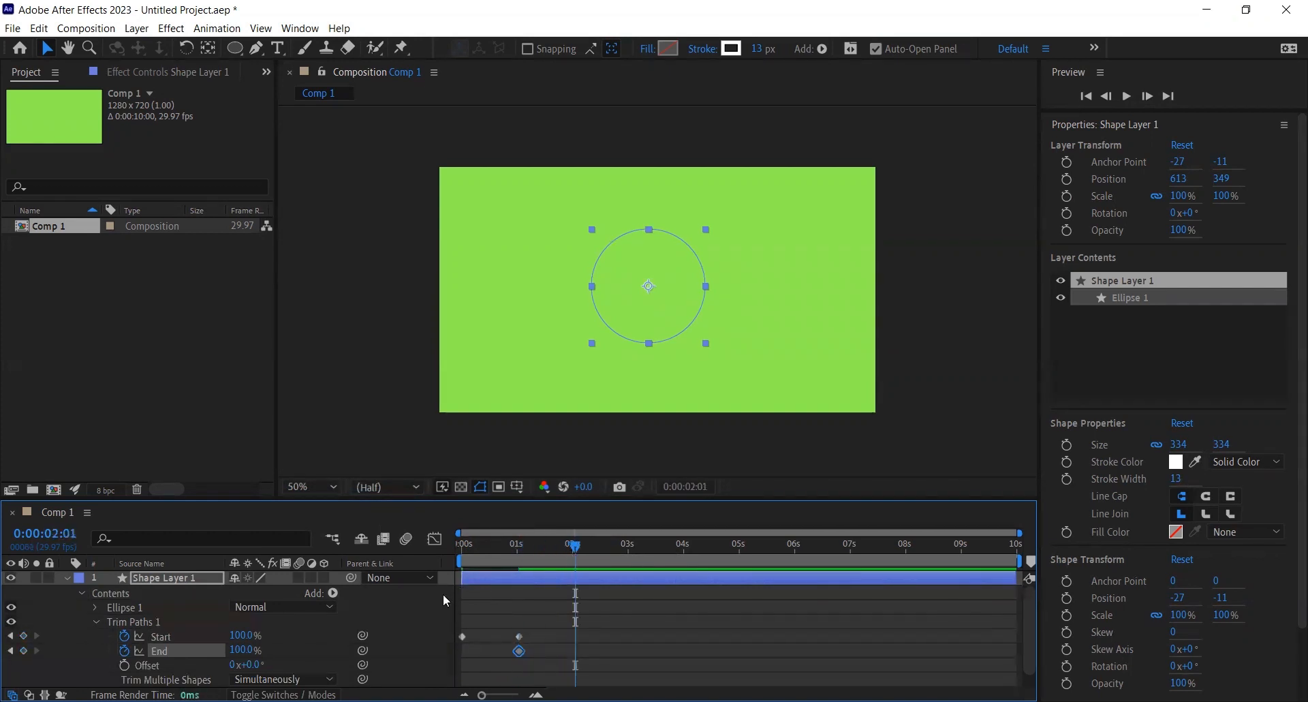
pyautogui.moveTo(233, 653); pyautogui.dragTo(130, 624)
pyautogui.moveTo(578, 549); pyautogui.dragTo(462, 553)
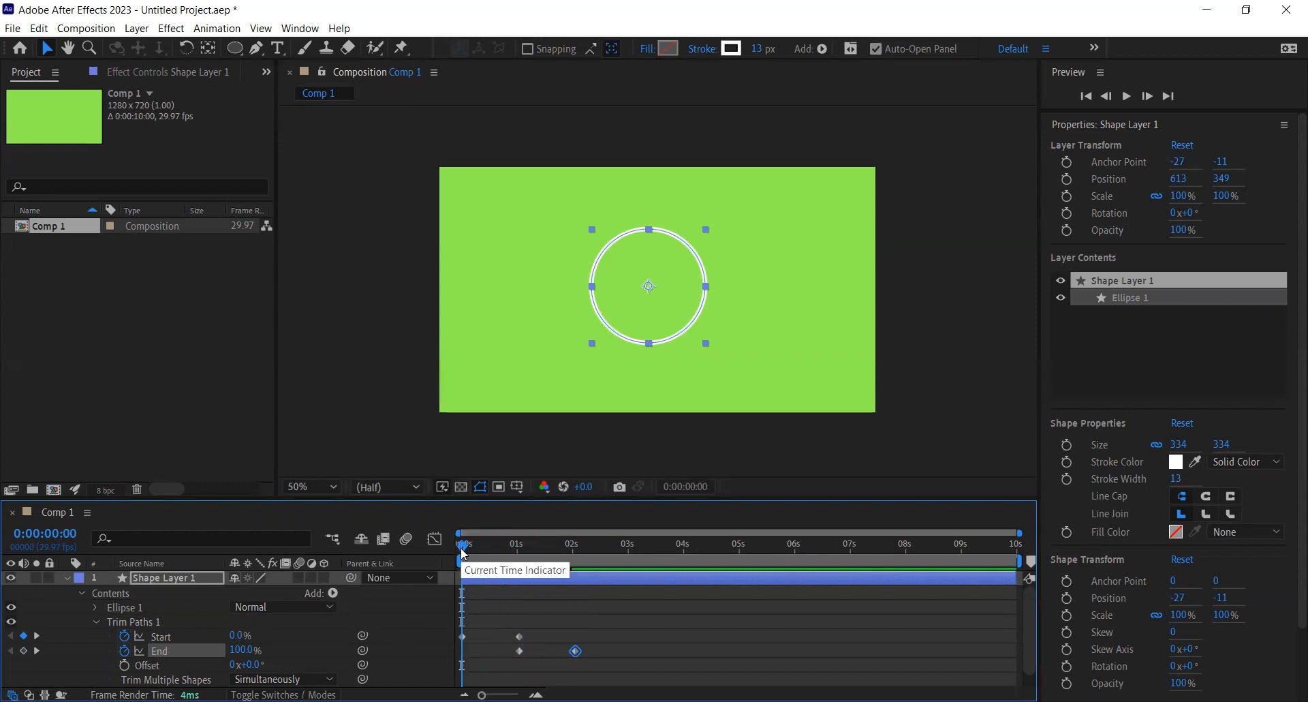
pyautogui.press('space')
pyautogui.moveTo(473, 556)
pyautogui.mouseDown()
pyautogui.moveTo(463, 552)
pyautogui.moveTo(581, 552)
pyautogui.moveTo(462, 552)
pyautogui.mouseUp()
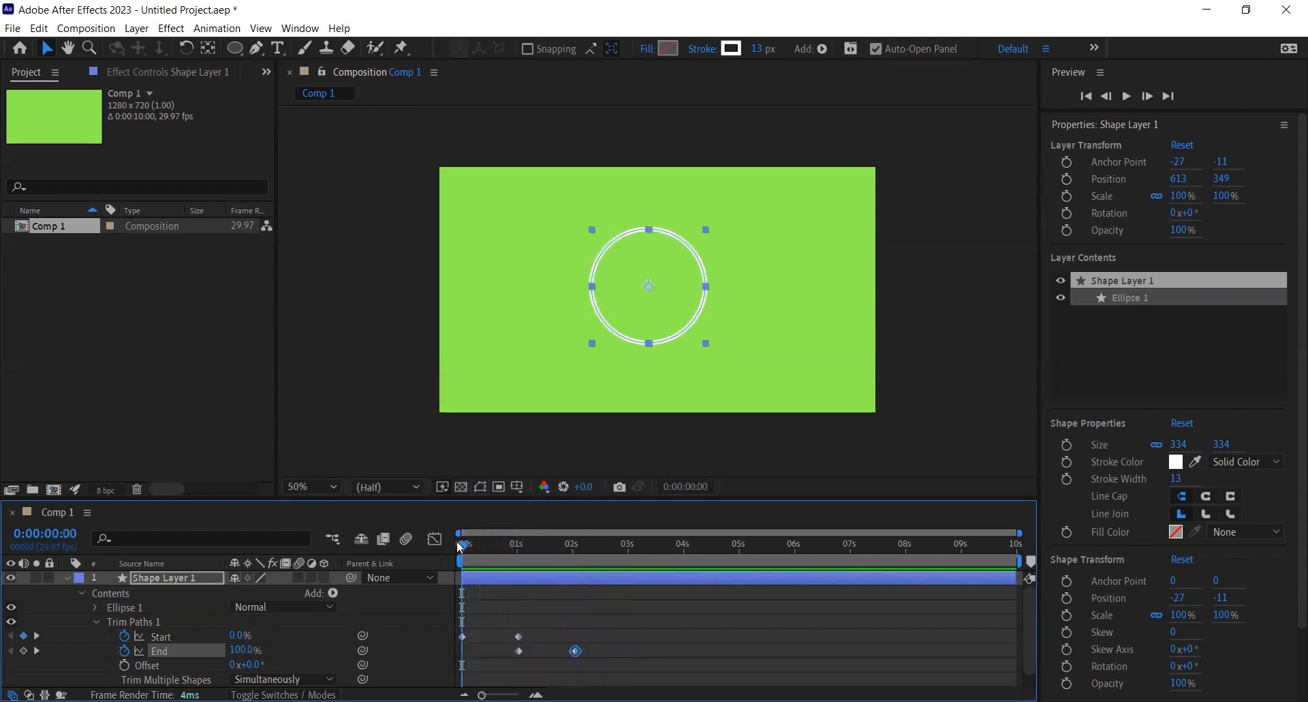
# - Apply Easy Ease to the peak keyframes of the Start and End value graphs and stretch the easing handles at the peak
pyautogui.click(598, 631)
pyautogui.moveTo(625, 610); pyautogui.dragTo(461, 671)
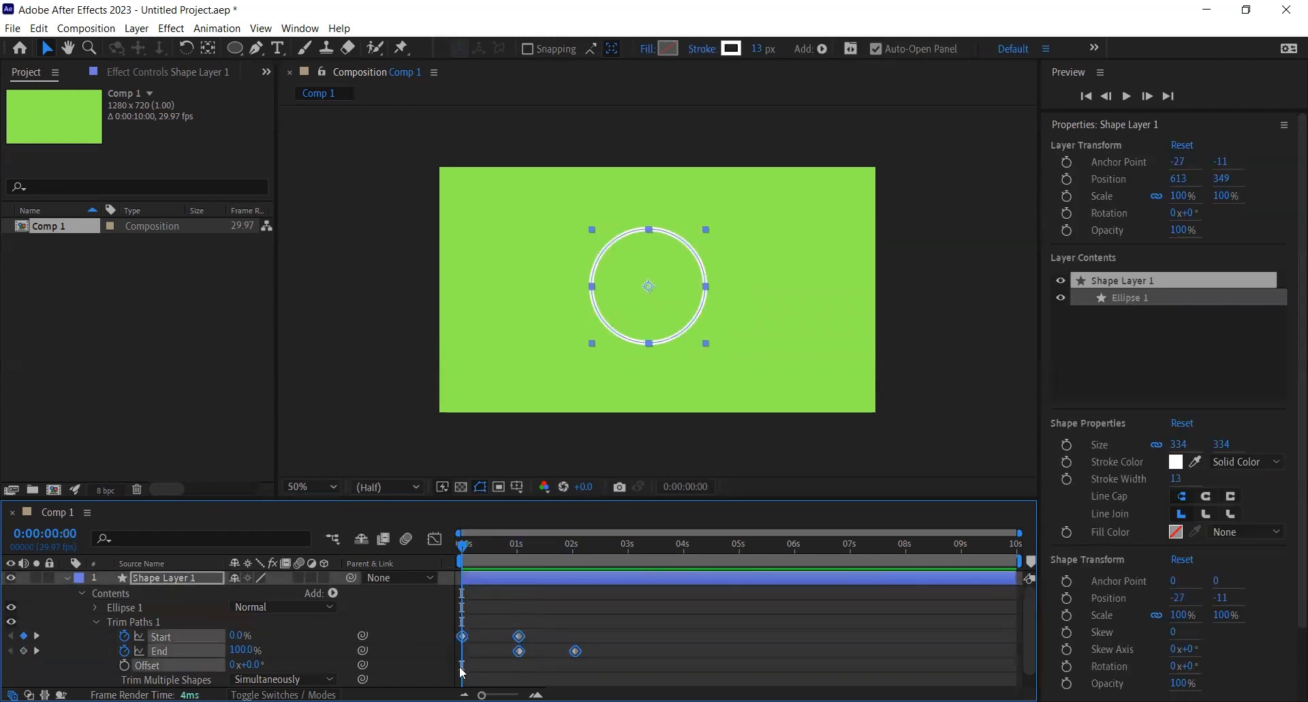
pyautogui.click(434, 539)
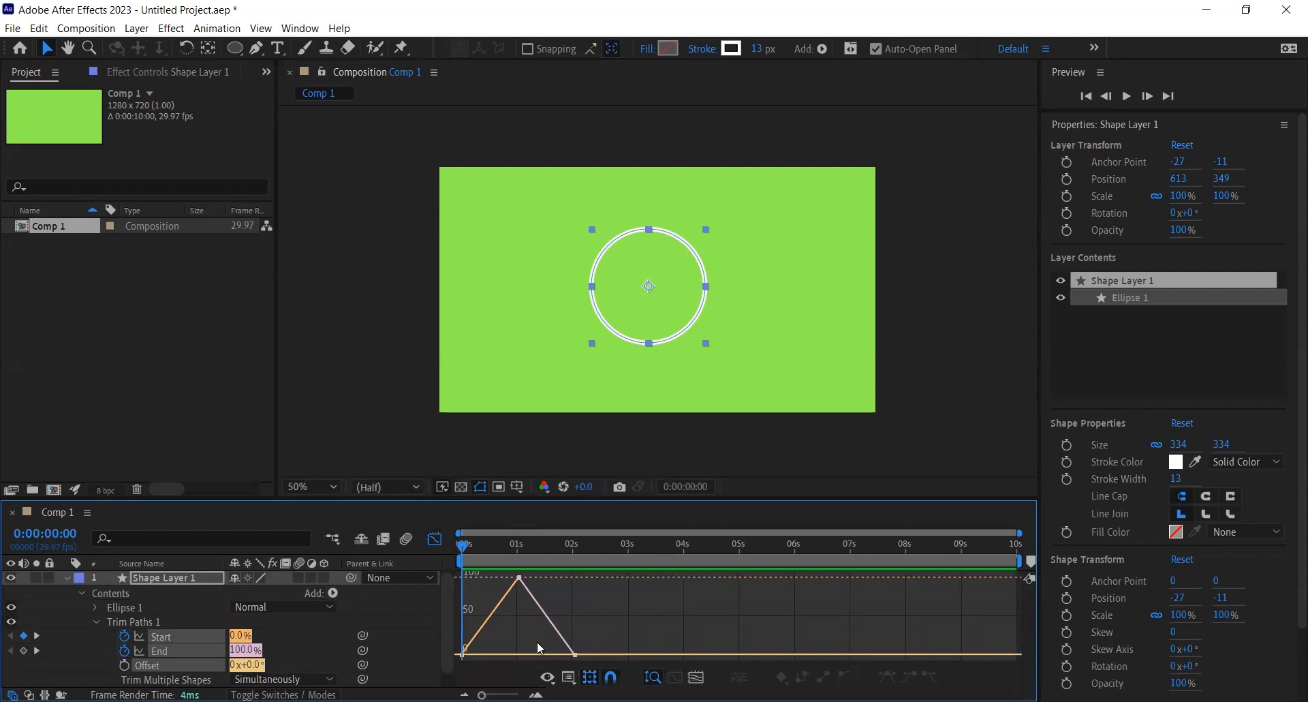
pyautogui.moveTo(573, 574); pyautogui.dragTo(465, 663)
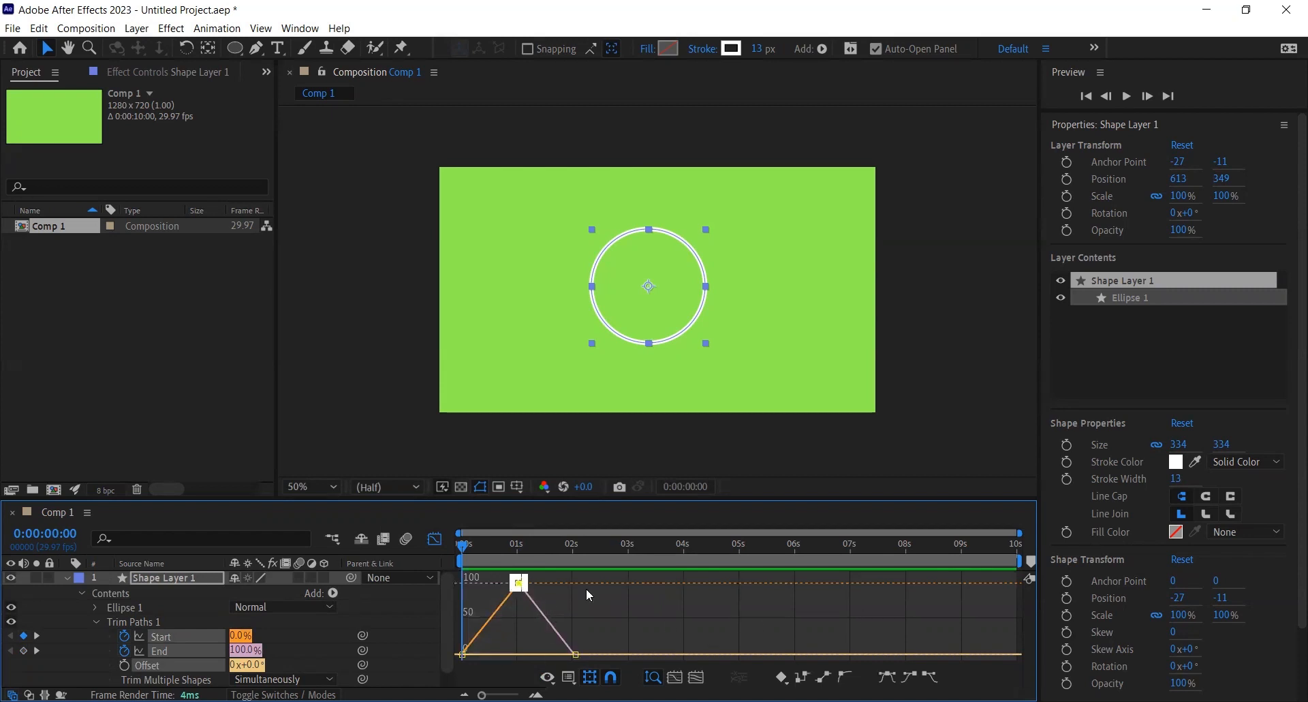
pyautogui.press('F9')
pyautogui.moveTo(539, 584); pyautogui.dragTo(475, 579)
pyautogui.click(543, 628)
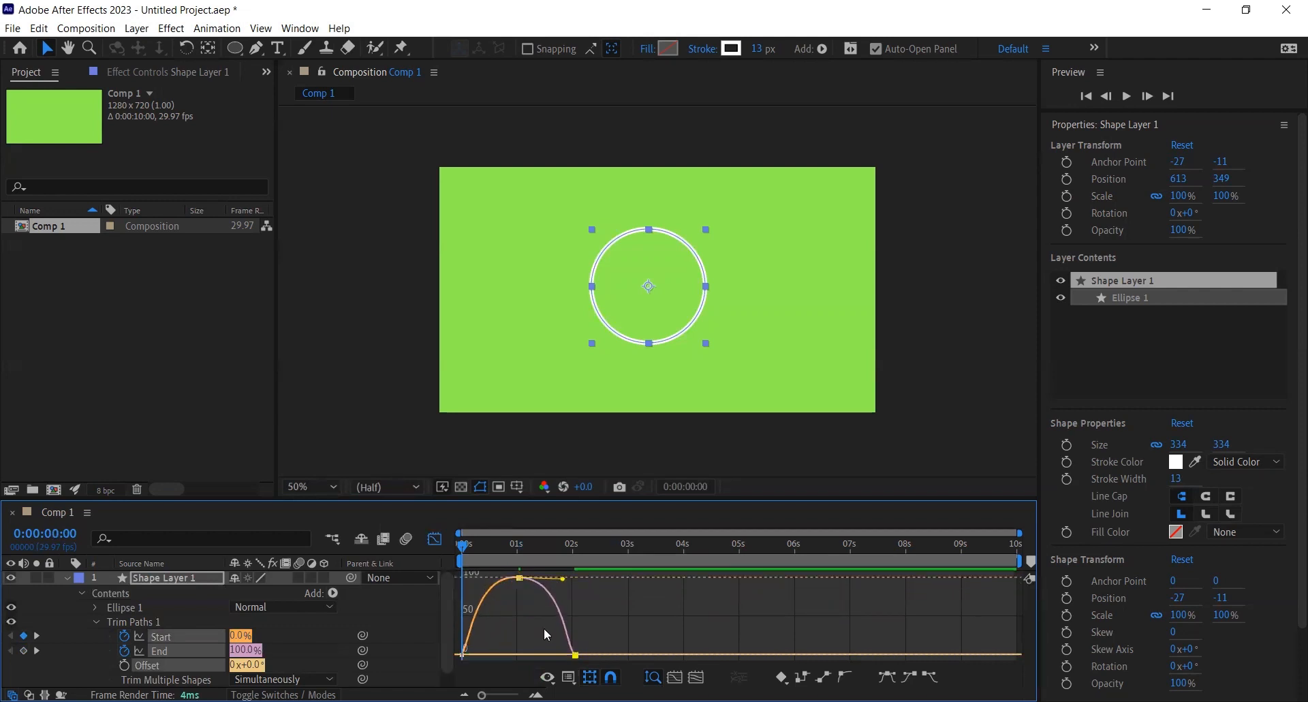
# - Pull the first Start keyframe's easing handle upward to steepen the curve's beginning, and play the eased animation
pyautogui.click(463, 654)
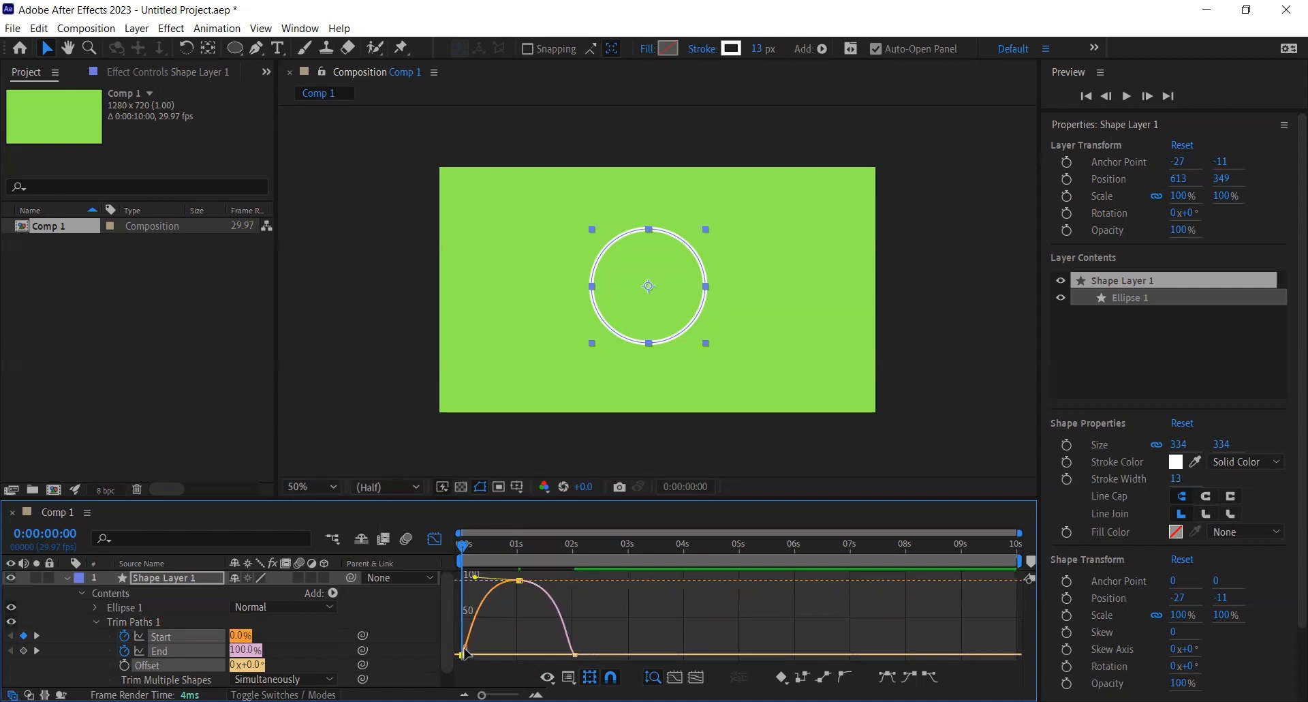
pyautogui.moveTo(465, 656); pyautogui.dragTo(466, 610)
pyautogui.click(519, 581)
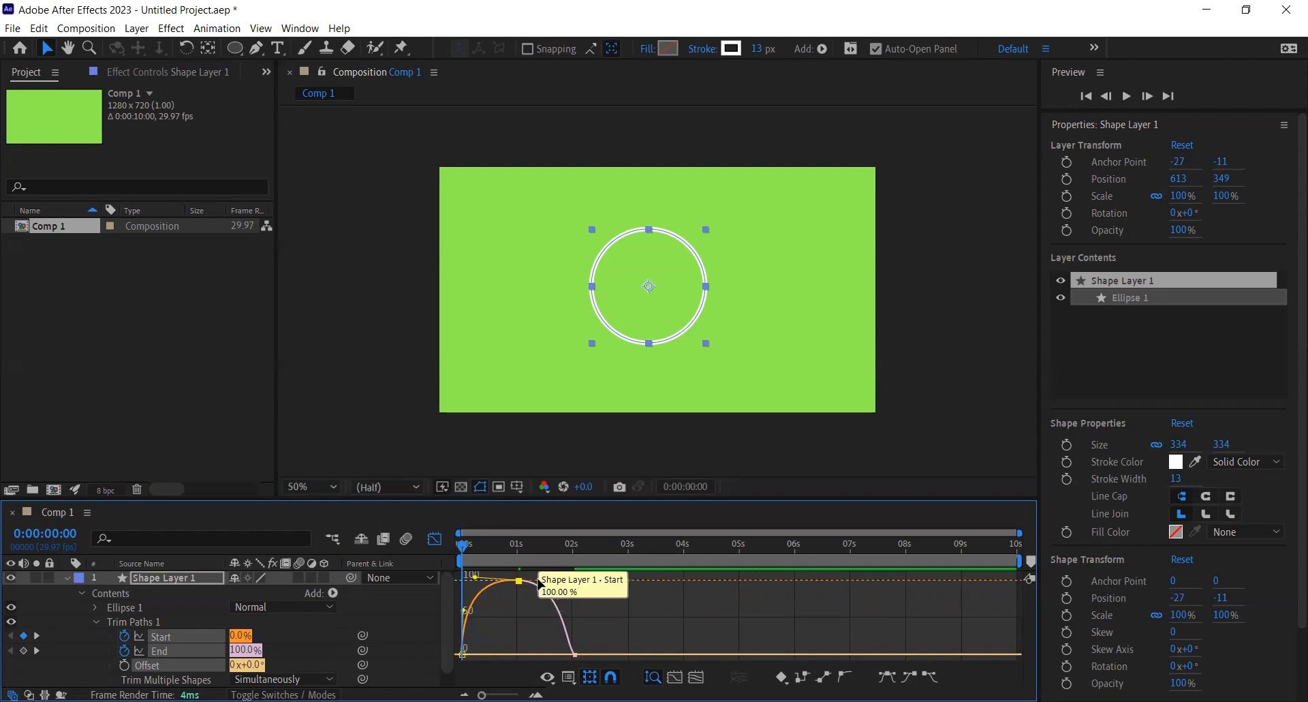
pyautogui.click(502, 635)
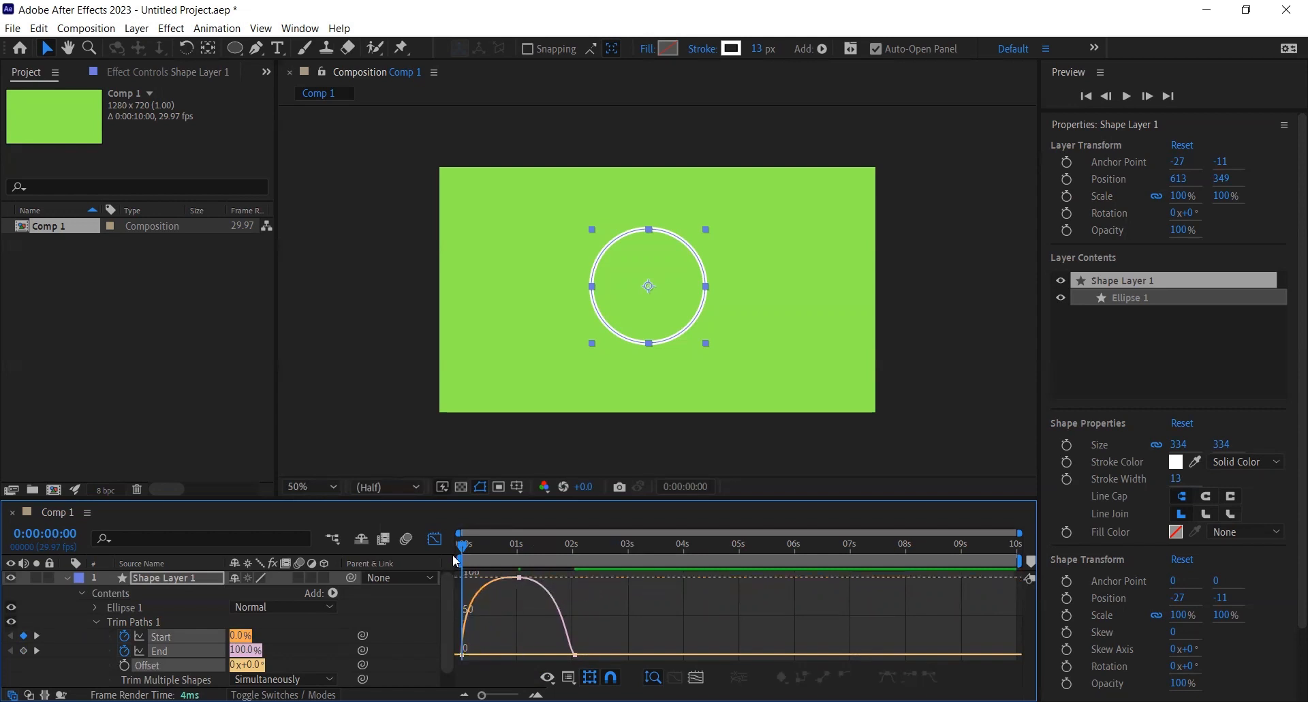
pyautogui.click(436, 537)
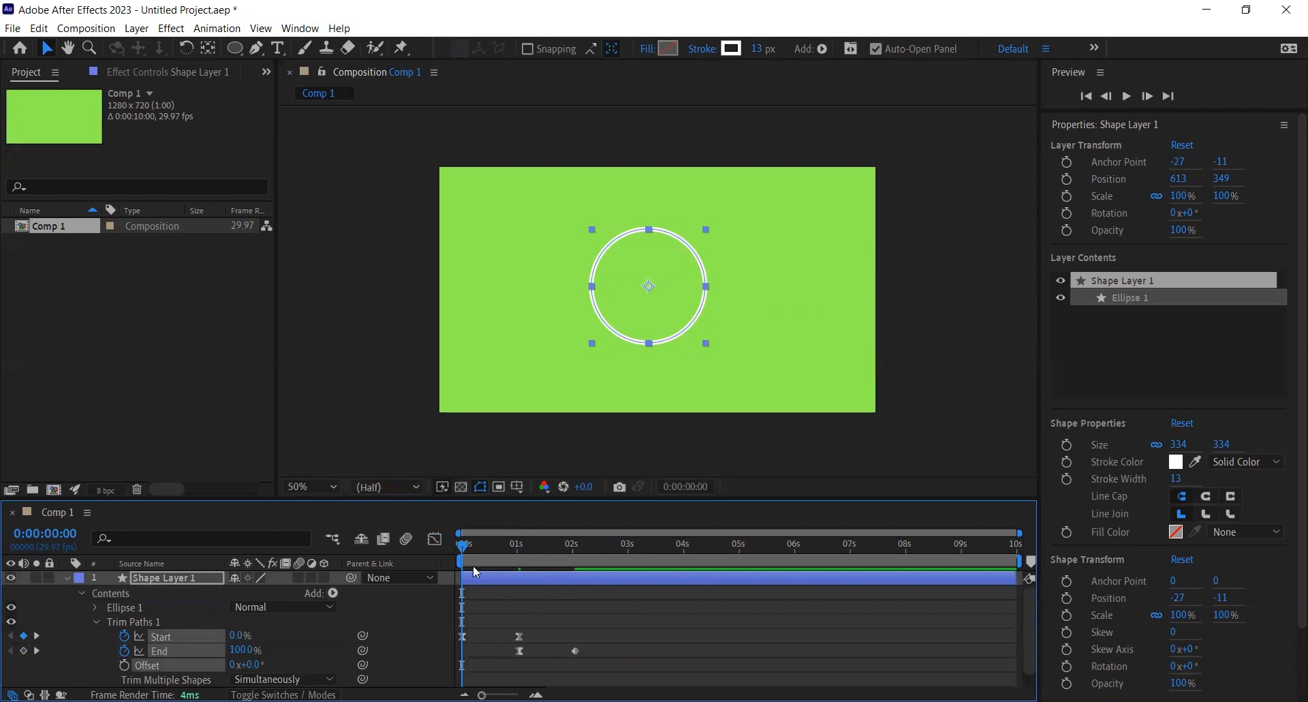
pyautogui.press('space')
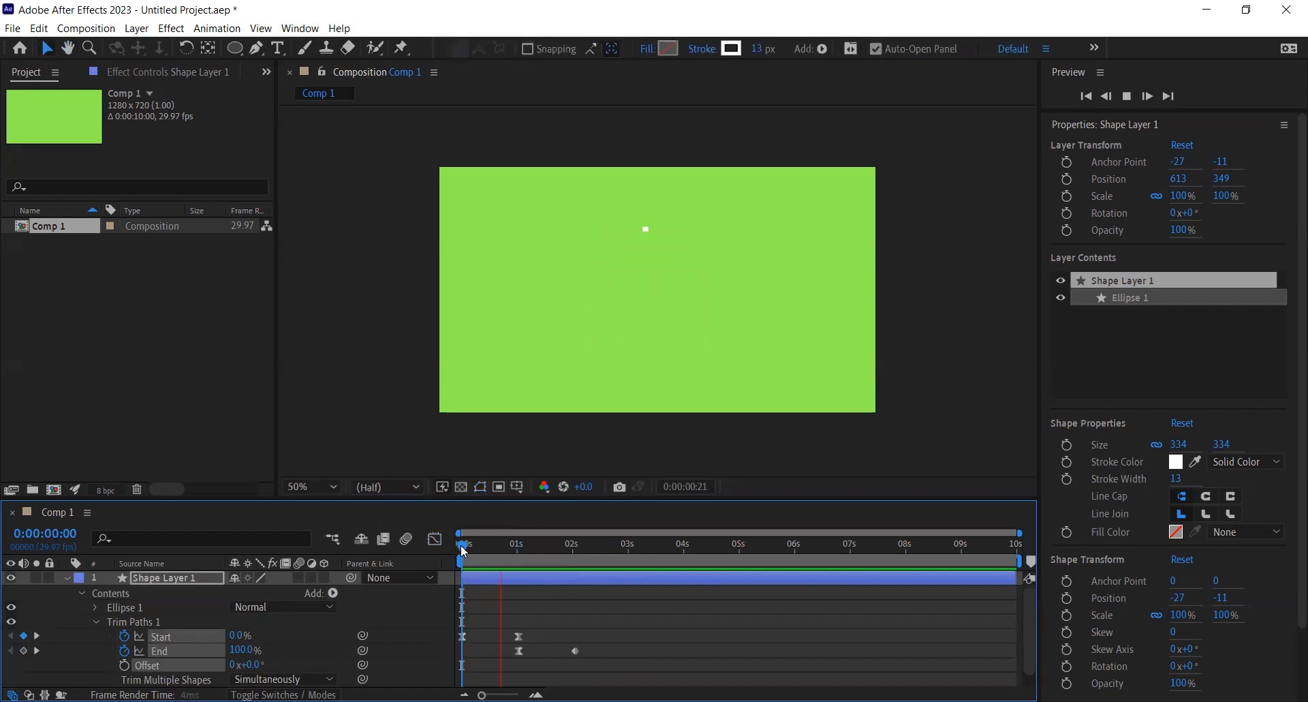
pyautogui.moveTo(463, 550)
pyautogui.mouseDown()
pyautogui.moveTo(534, 551)
pyautogui.moveTo(462, 550)
pyautogui.mouseUp()
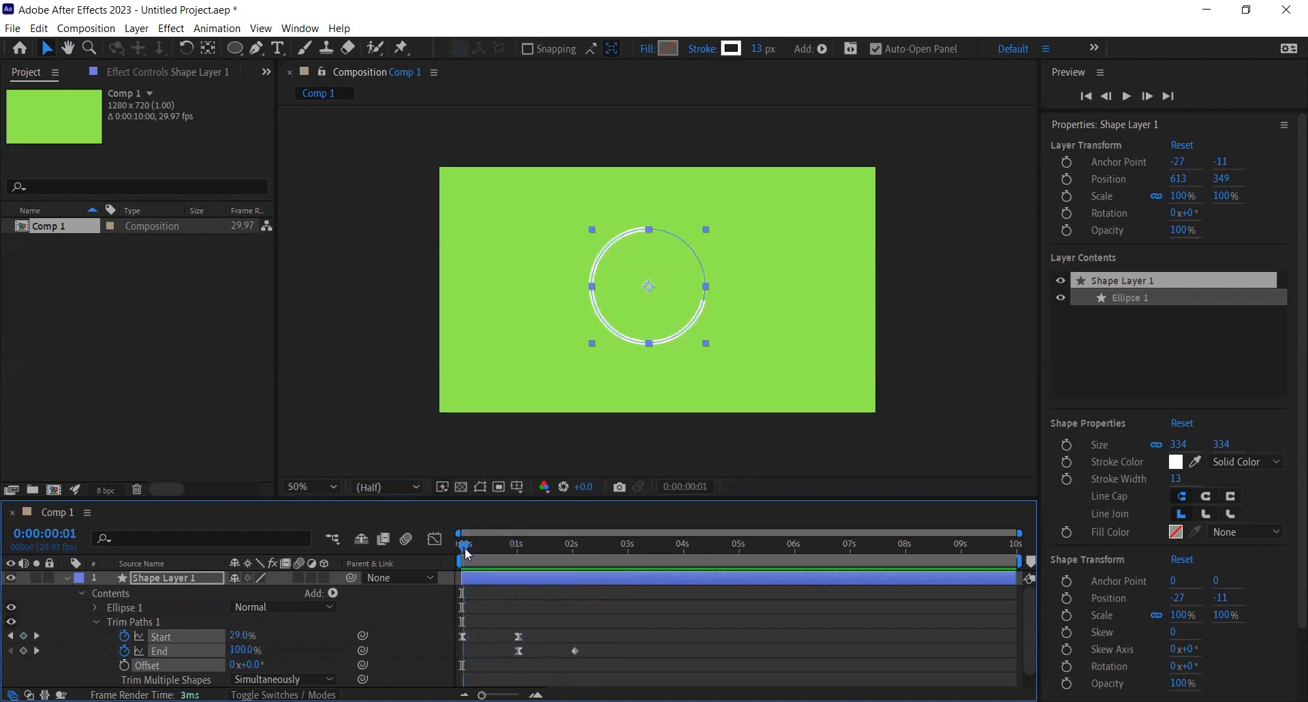
# - Collapse the circle's shape layer and duplicate it
pyautogui.click(176, 579)
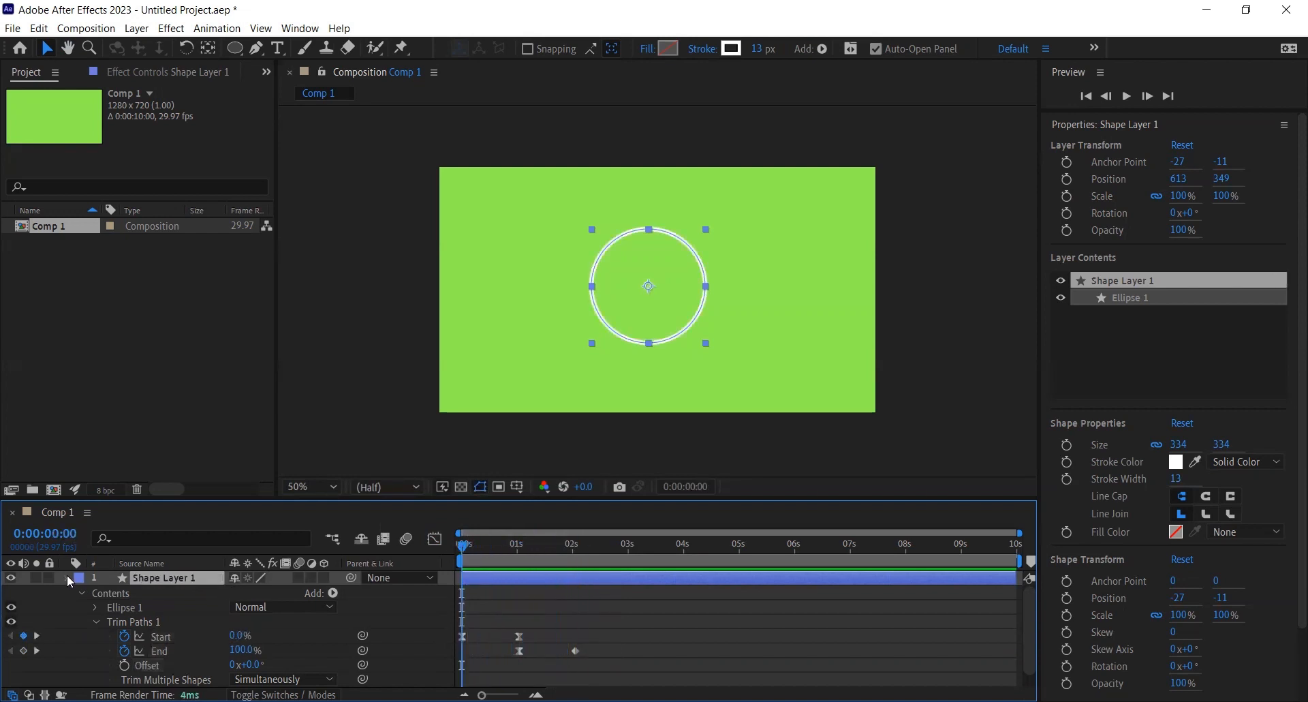
pyautogui.click(67, 577)
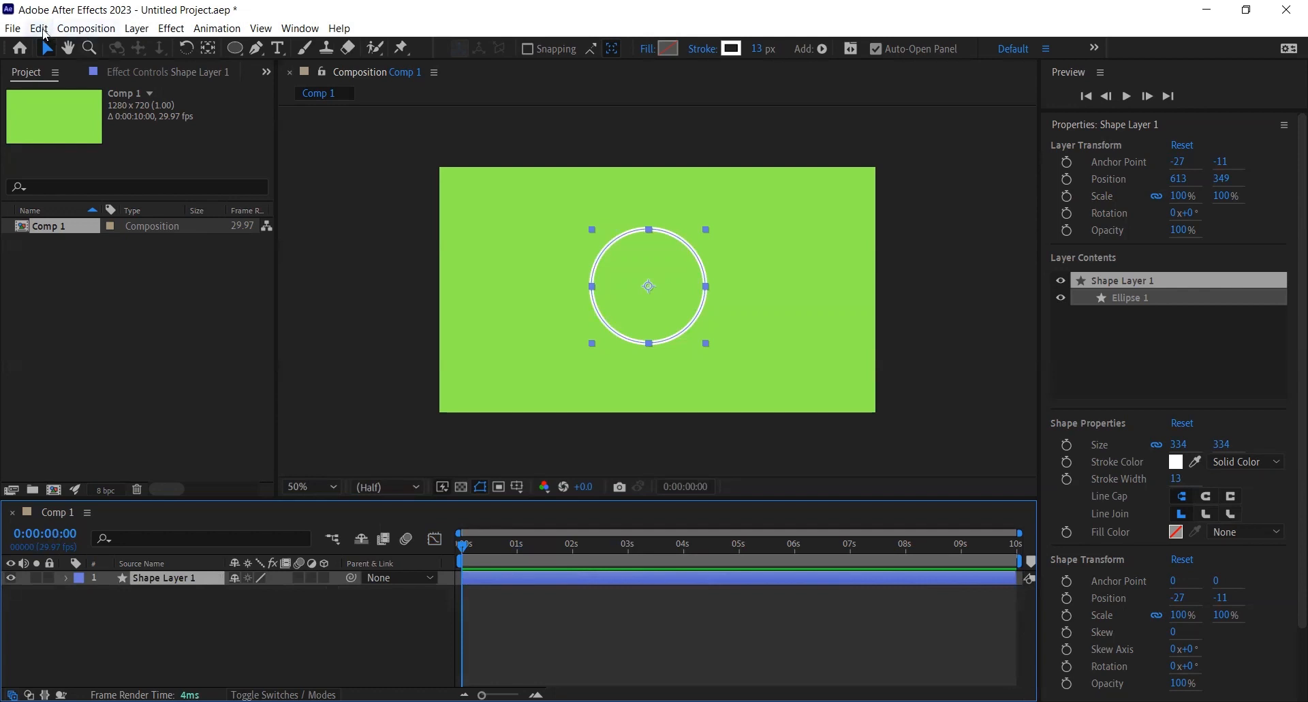
pyautogui.click(44, 32)
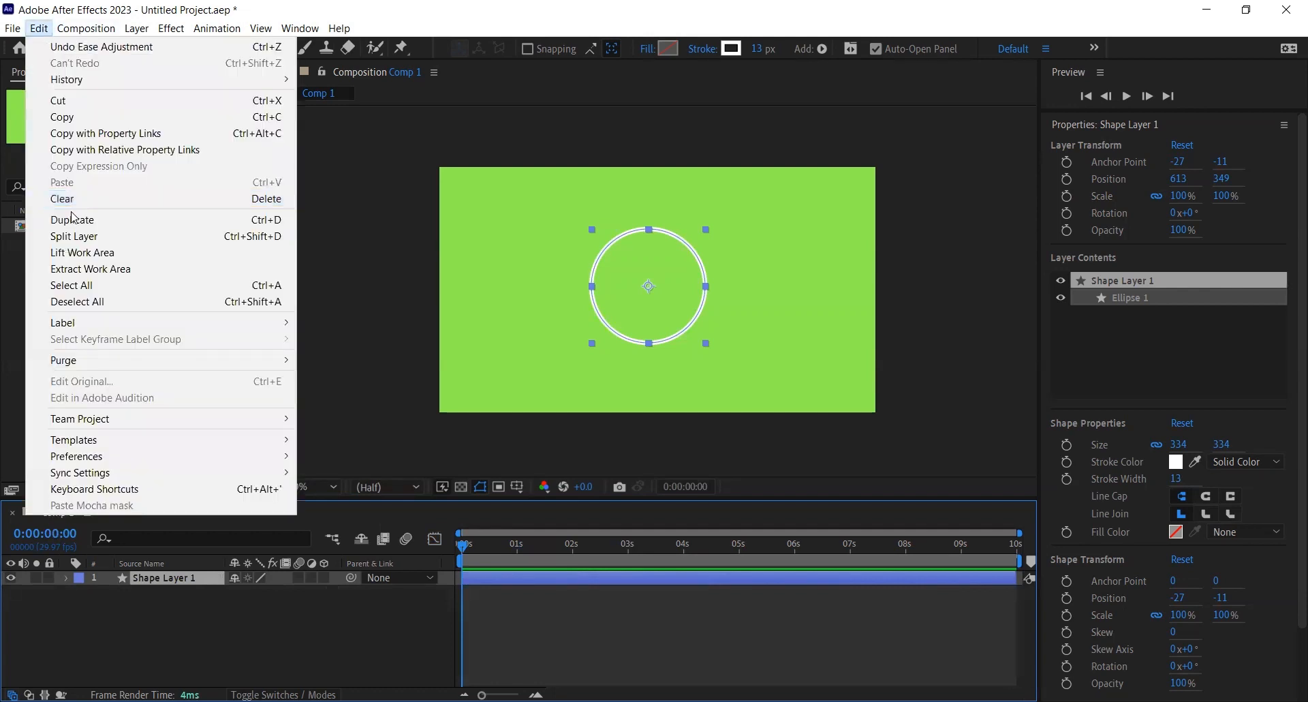
pyautogui.click(73, 219)
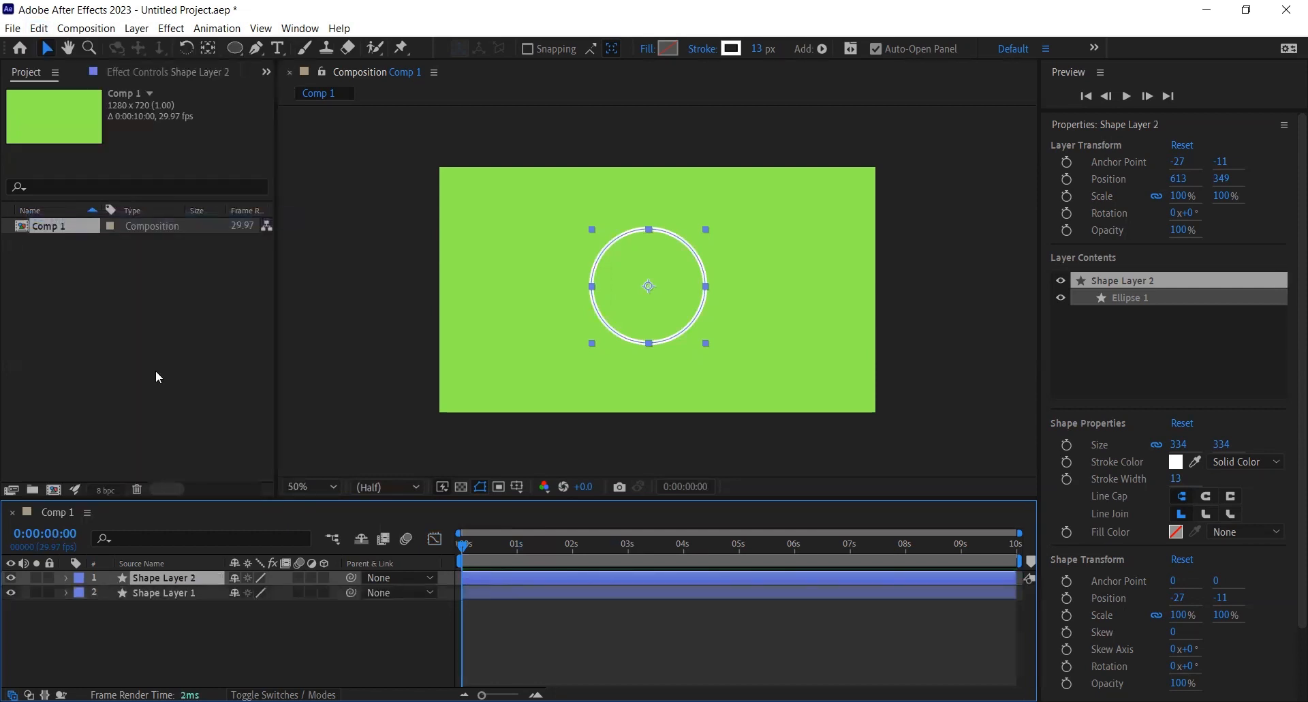
# - Set the duplicated circle layer's Rotation to 75°
pyautogui.click(66, 577)
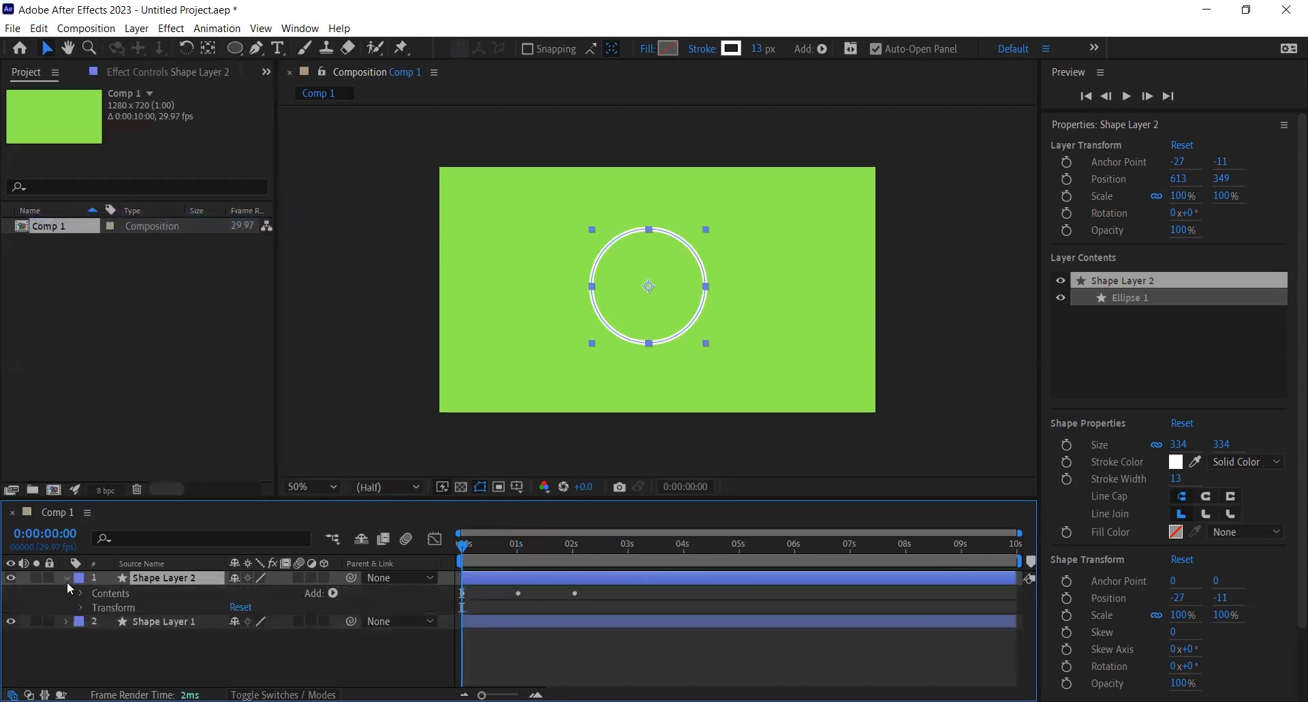
pyautogui.click(82, 607)
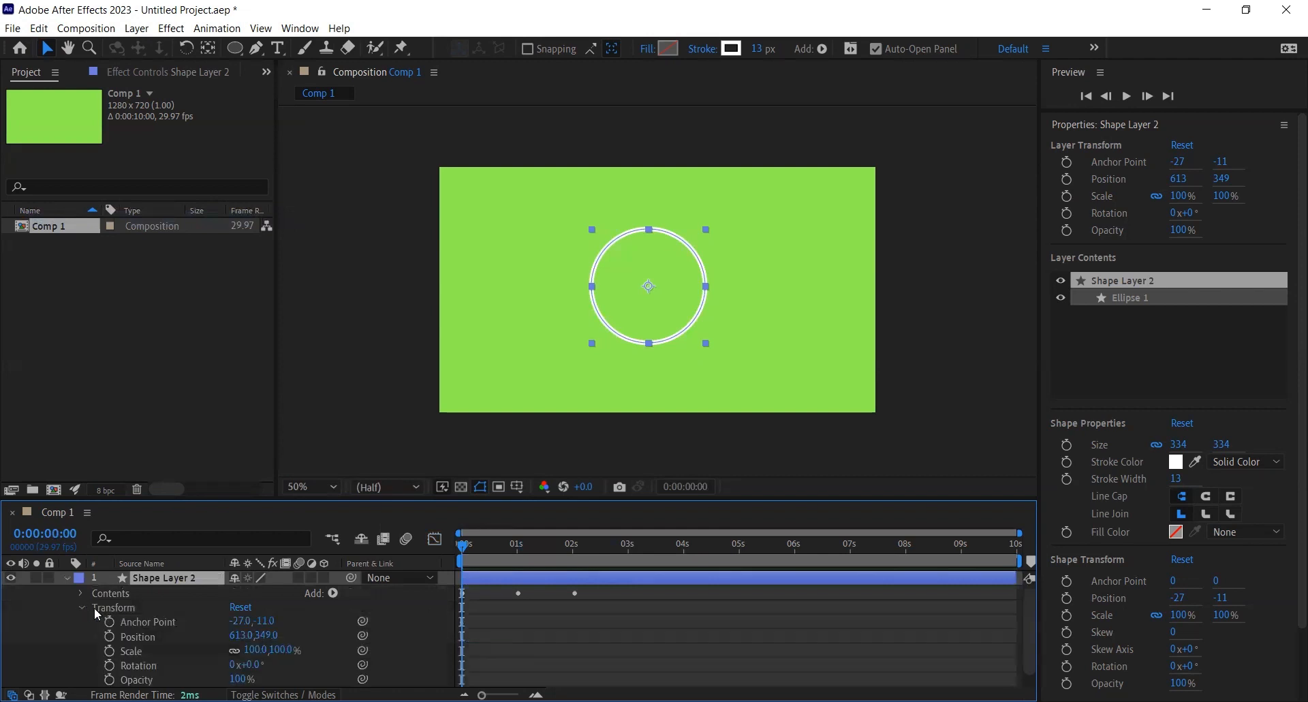
pyautogui.click(163, 665)
pyautogui.click(251, 664)
pyautogui.write('75')
pyautogui.click(301, 660)
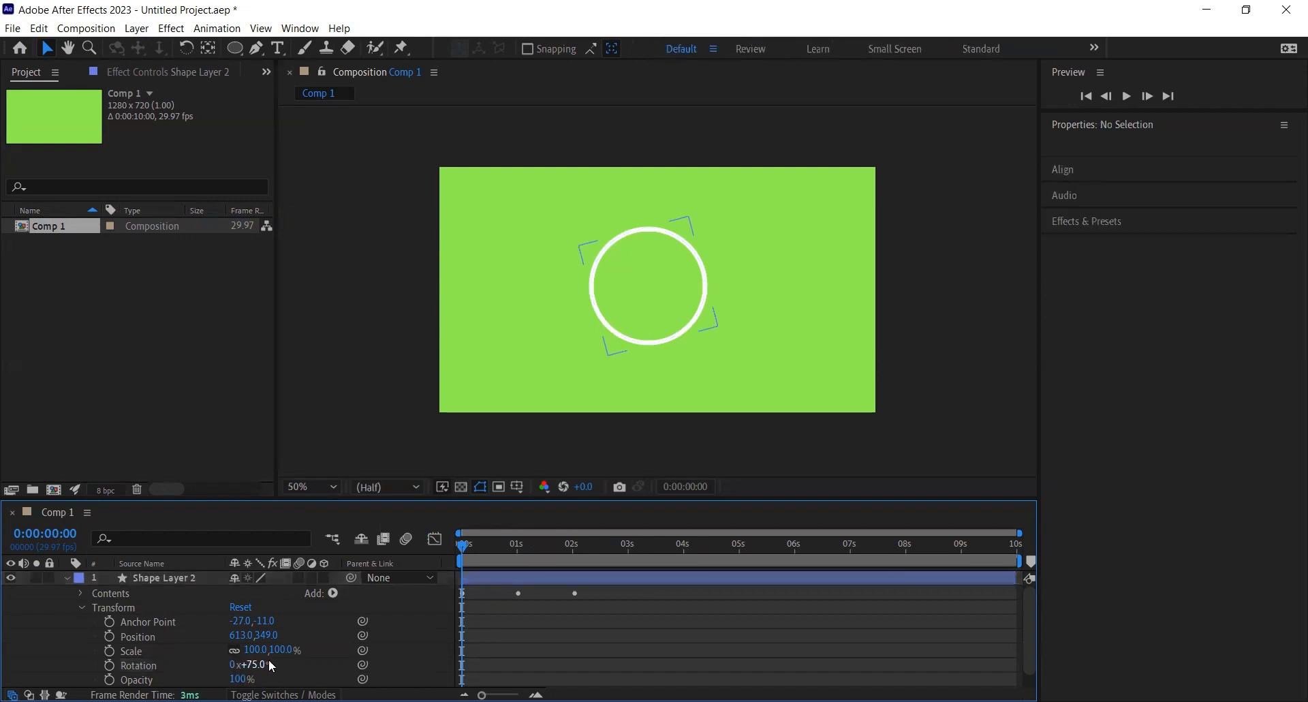
# - Set the duplicated circle layer's Scale to 75%
pyautogui.click(160, 664)
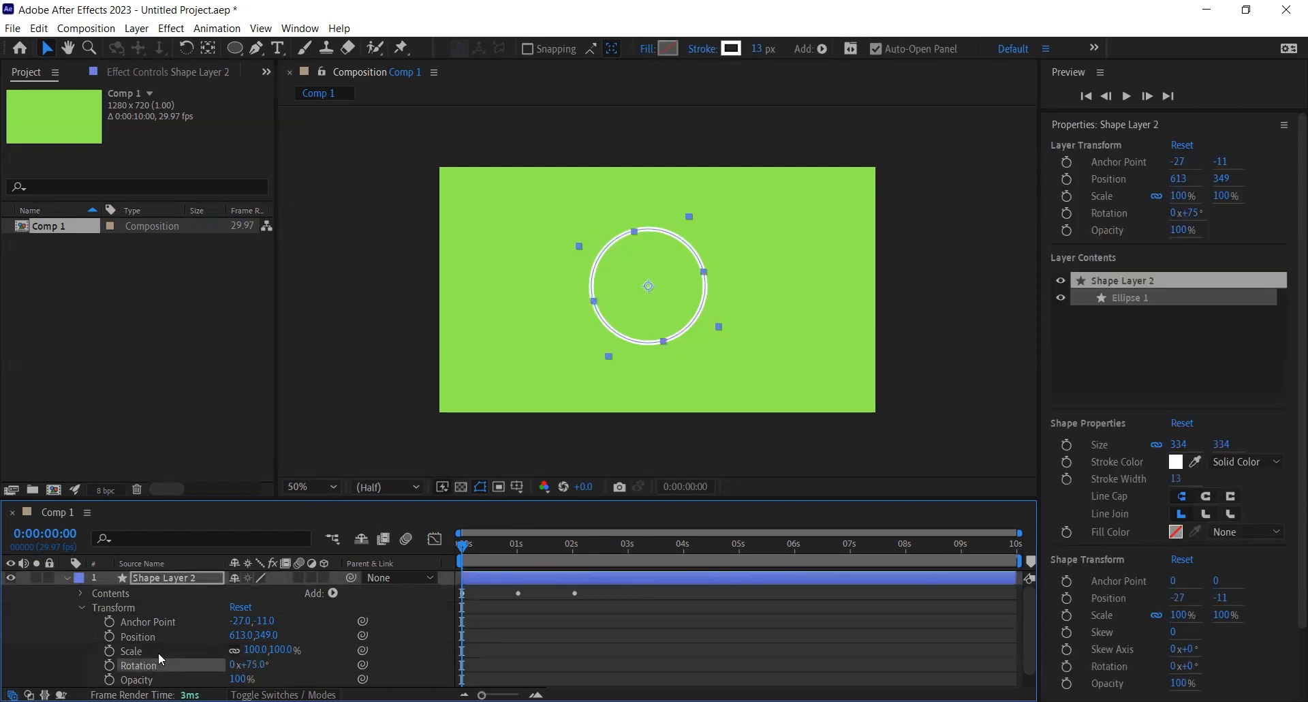
pyautogui.click(158, 652)
pyautogui.click(279, 649)
pyautogui.write('75')
pyautogui.click(329, 651)
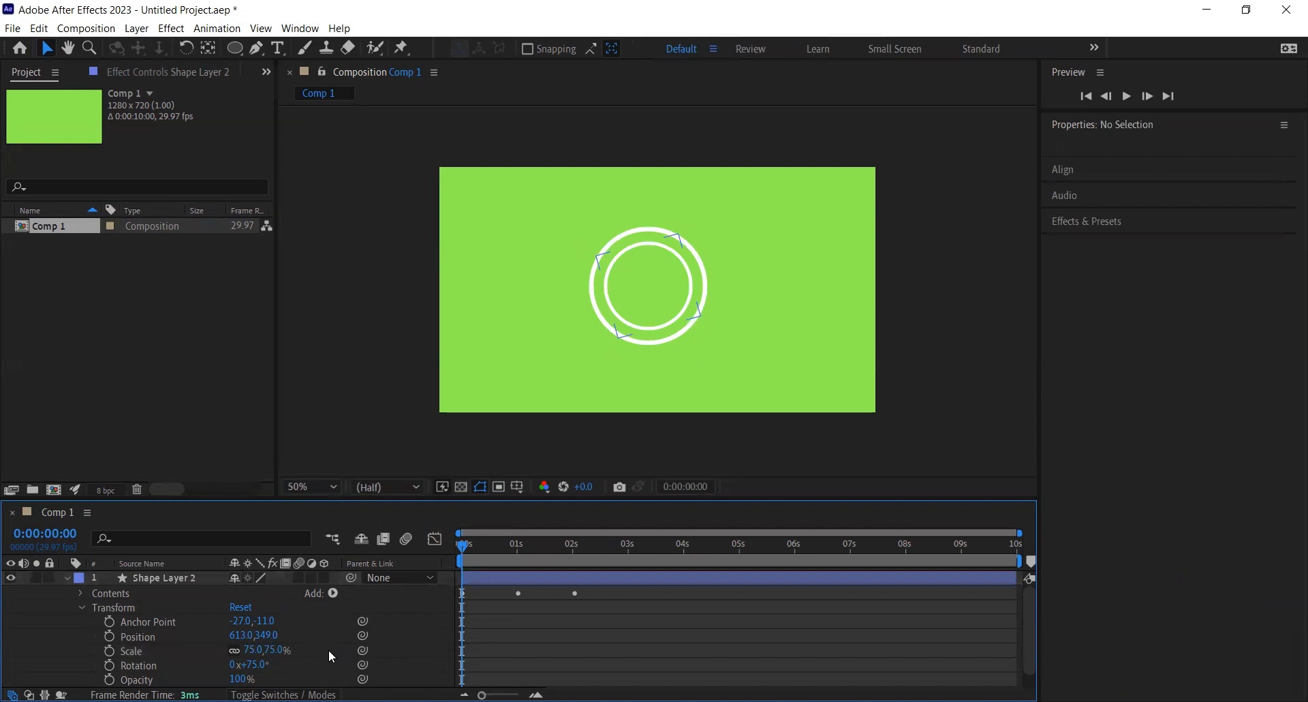
# - Collapse the 75% circle's shape layer and duplicate it to add a third circle
pyautogui.click(165, 578)
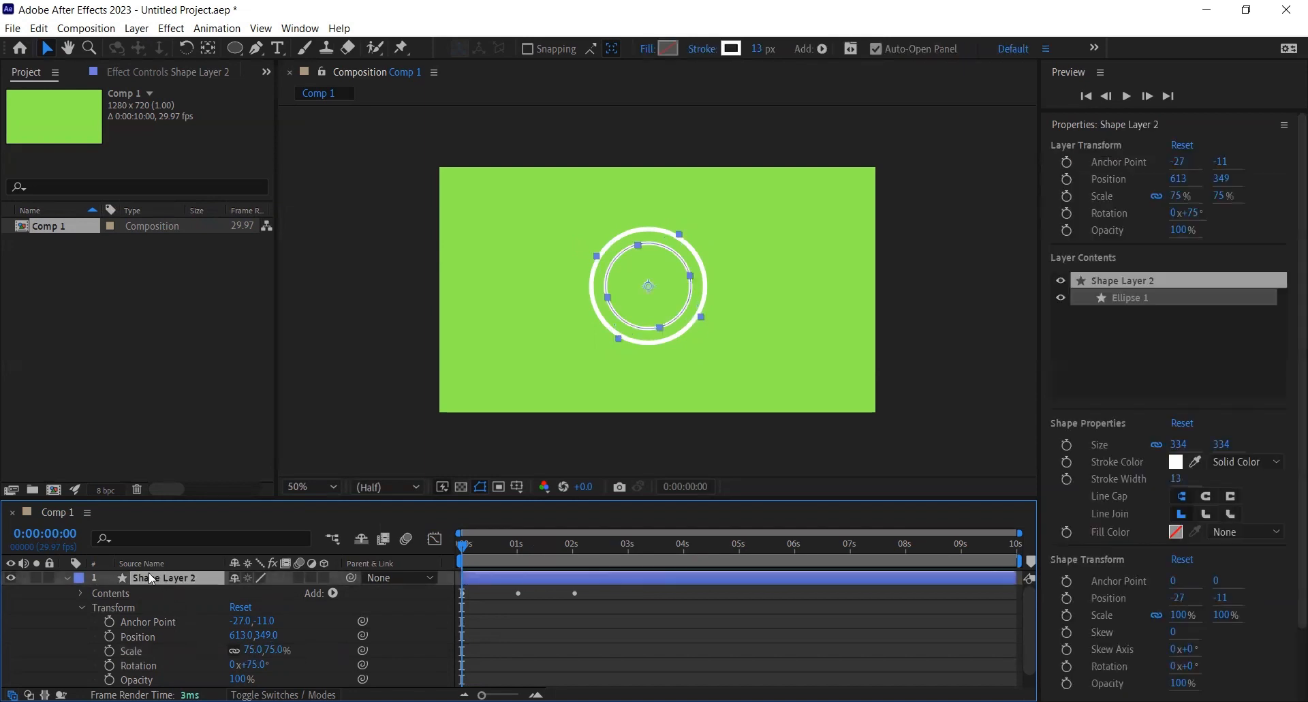
pyautogui.click(65, 576)
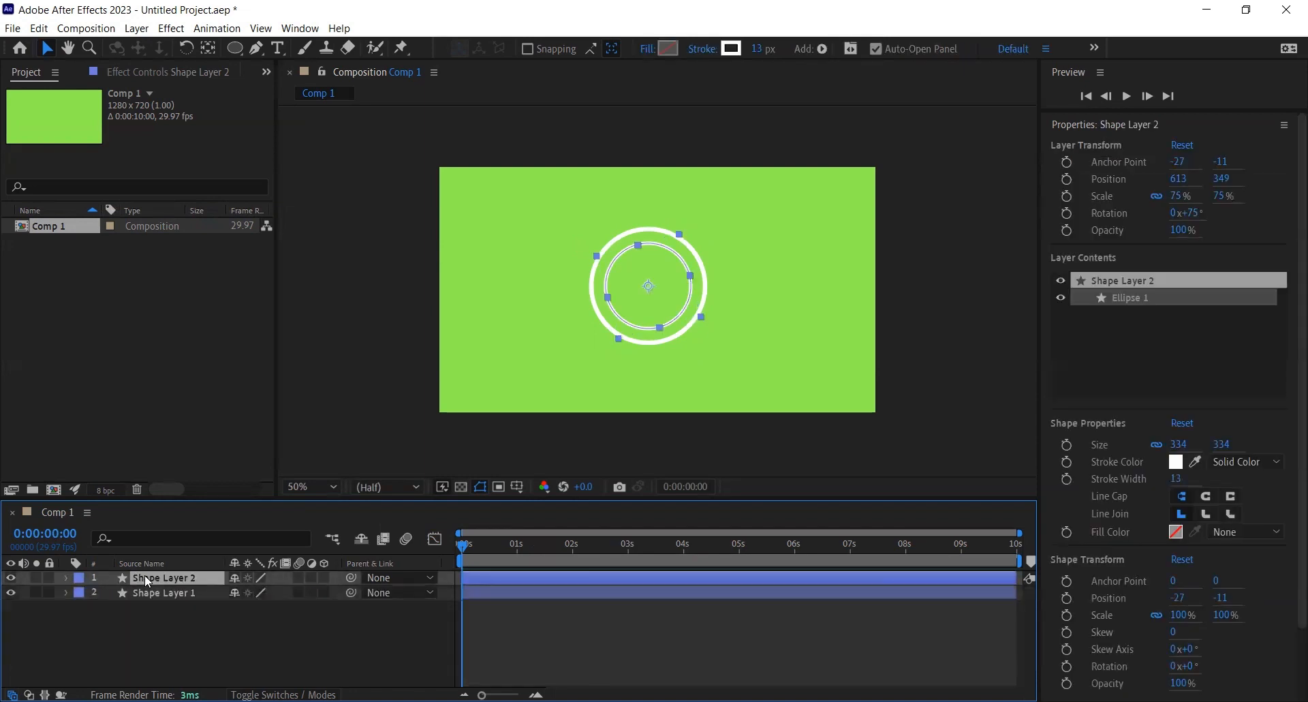
pyautogui.click(39, 28)
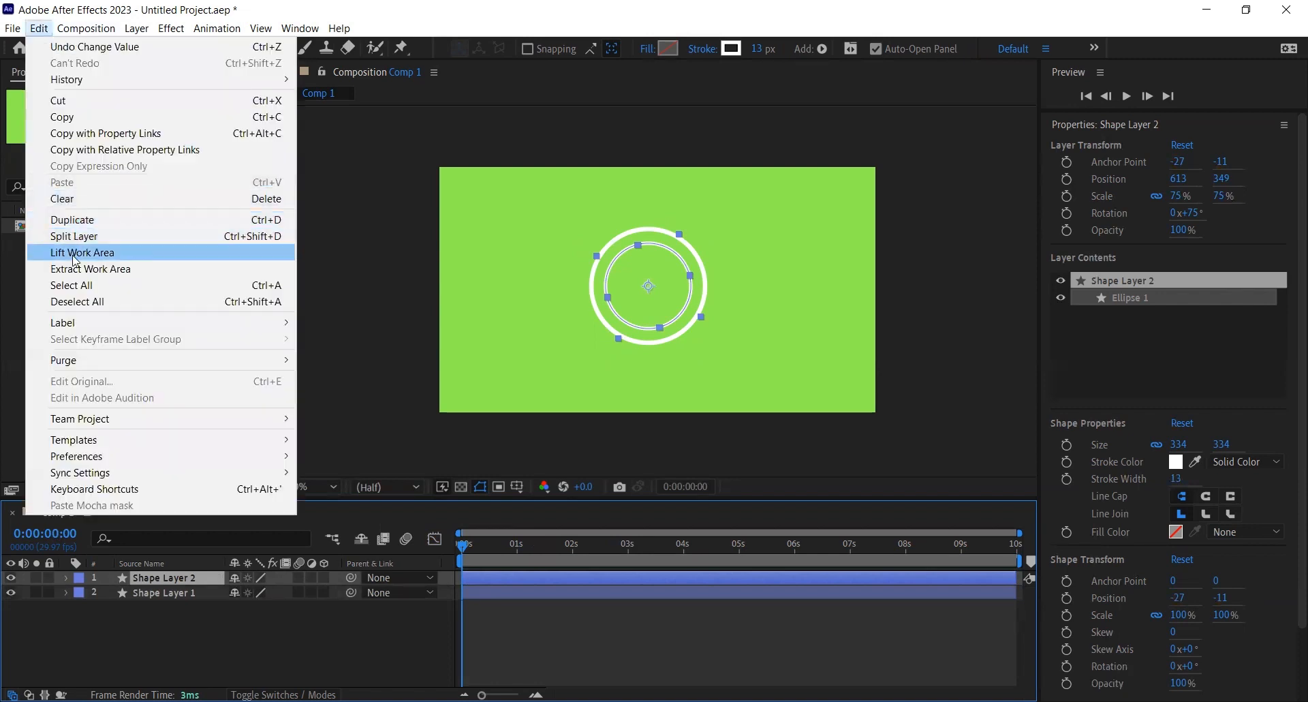
pyautogui.click(71, 221)
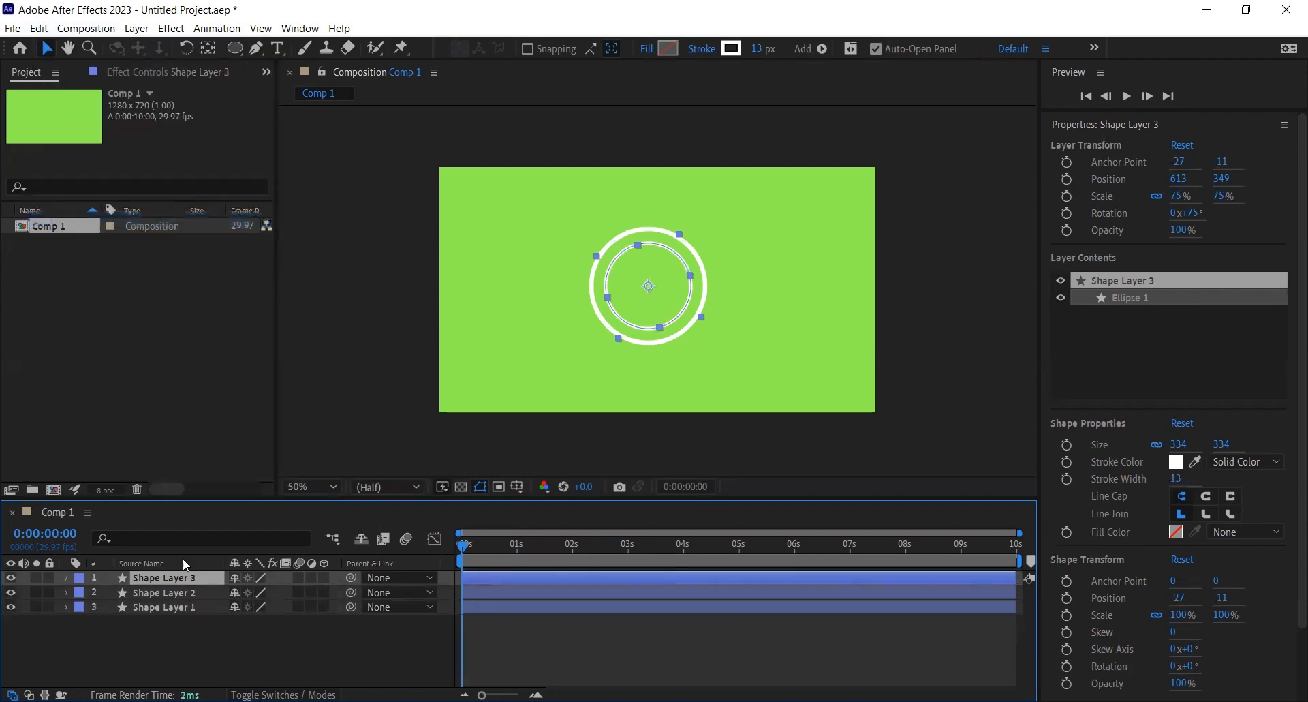
# - Set the third circle layer's Rotation to 50°
pyautogui.click(65, 578)
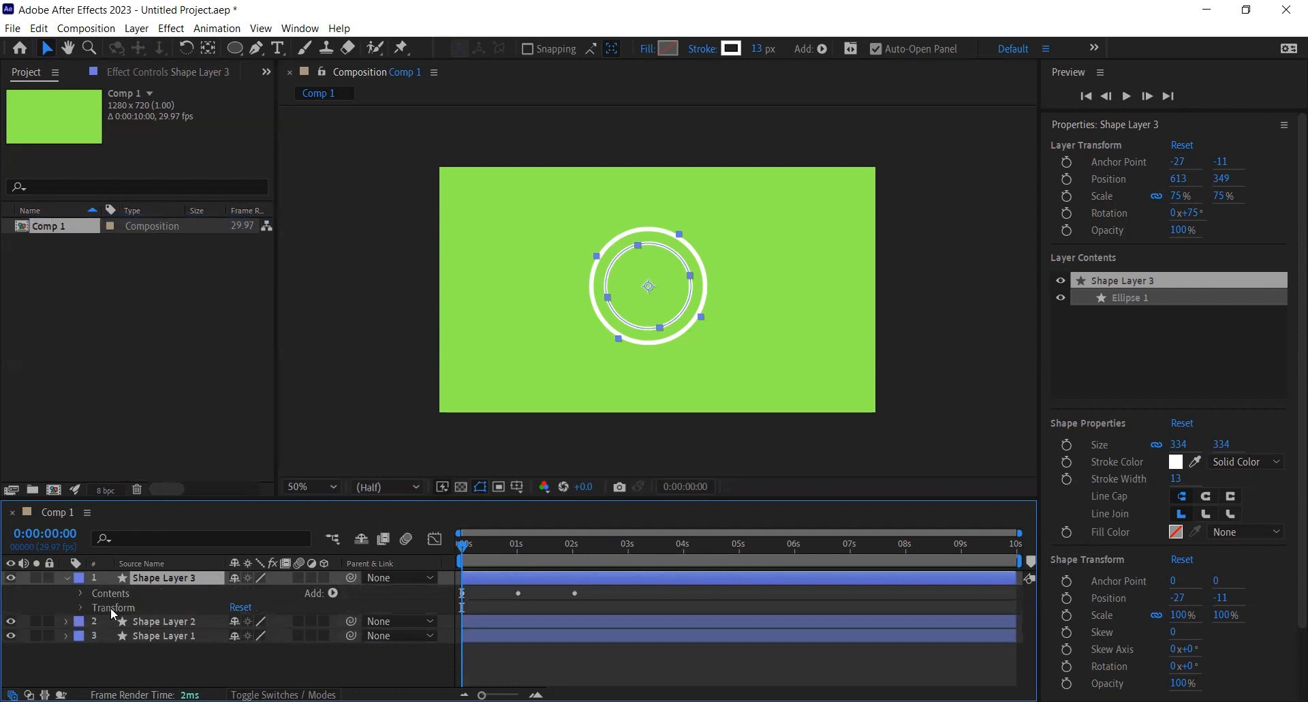
pyautogui.click(81, 608)
pyautogui.click(164, 649)
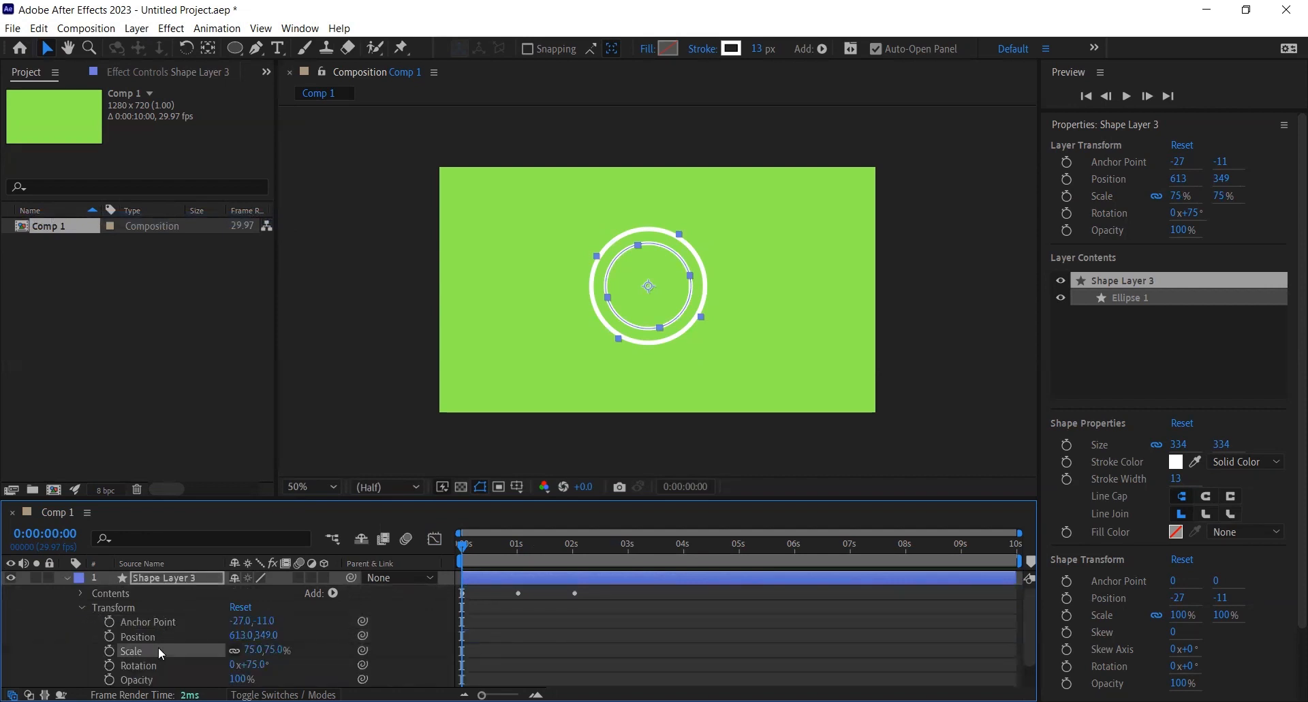
pyautogui.click(177, 666)
pyautogui.click(253, 664)
pyautogui.write('50')
pyautogui.press('Return')
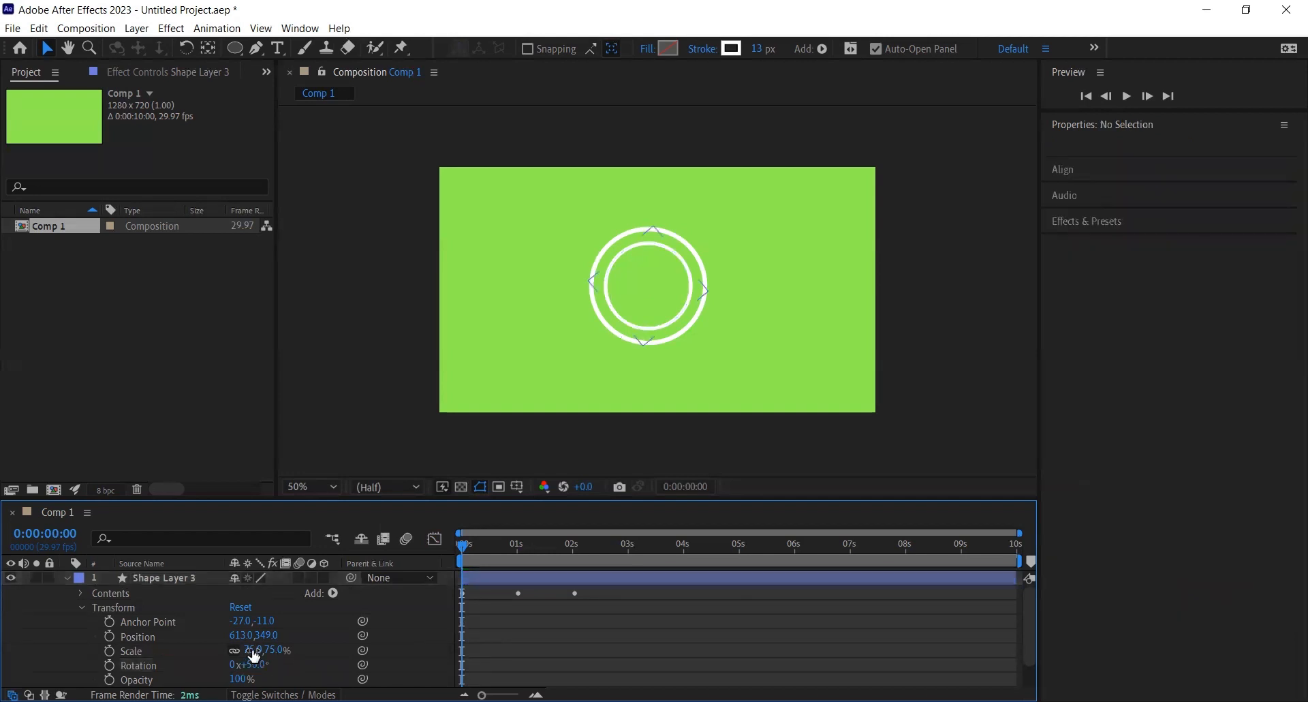
# - Set the third circle layer's Scale to 50%
pyautogui.click(272, 651)
pyautogui.write('50')
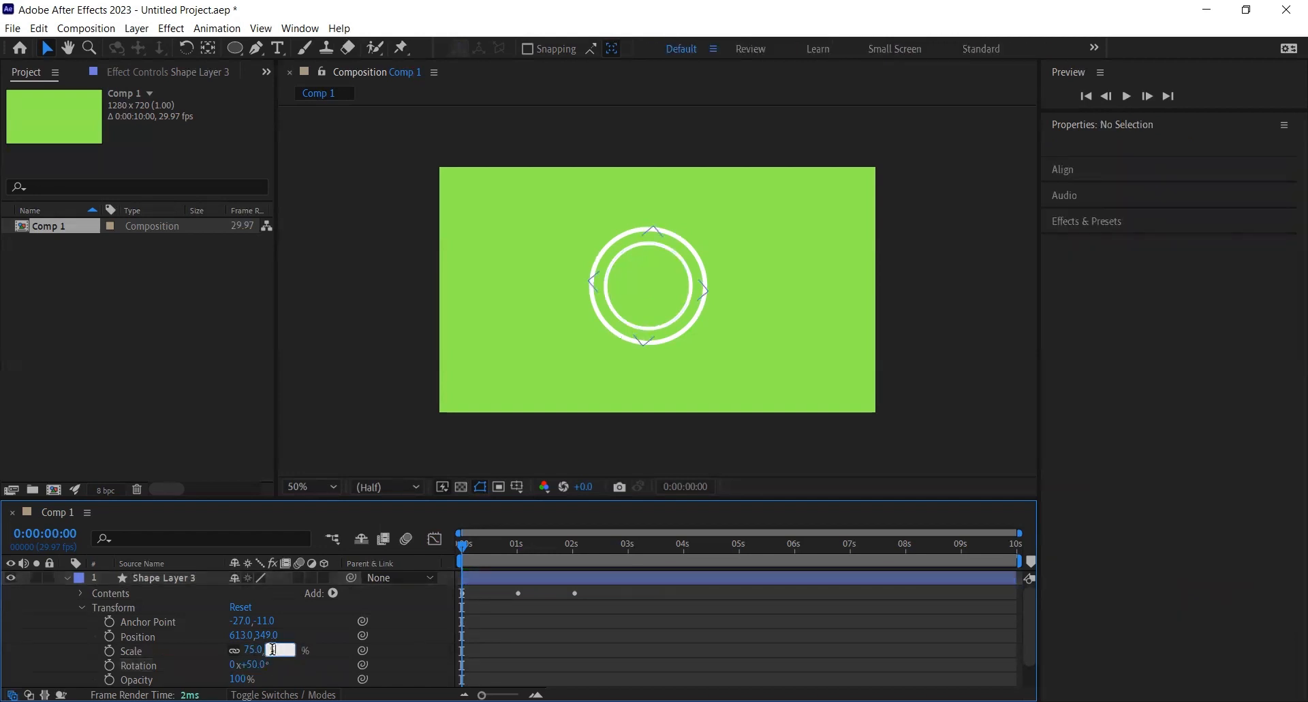
pyautogui.press('Return')
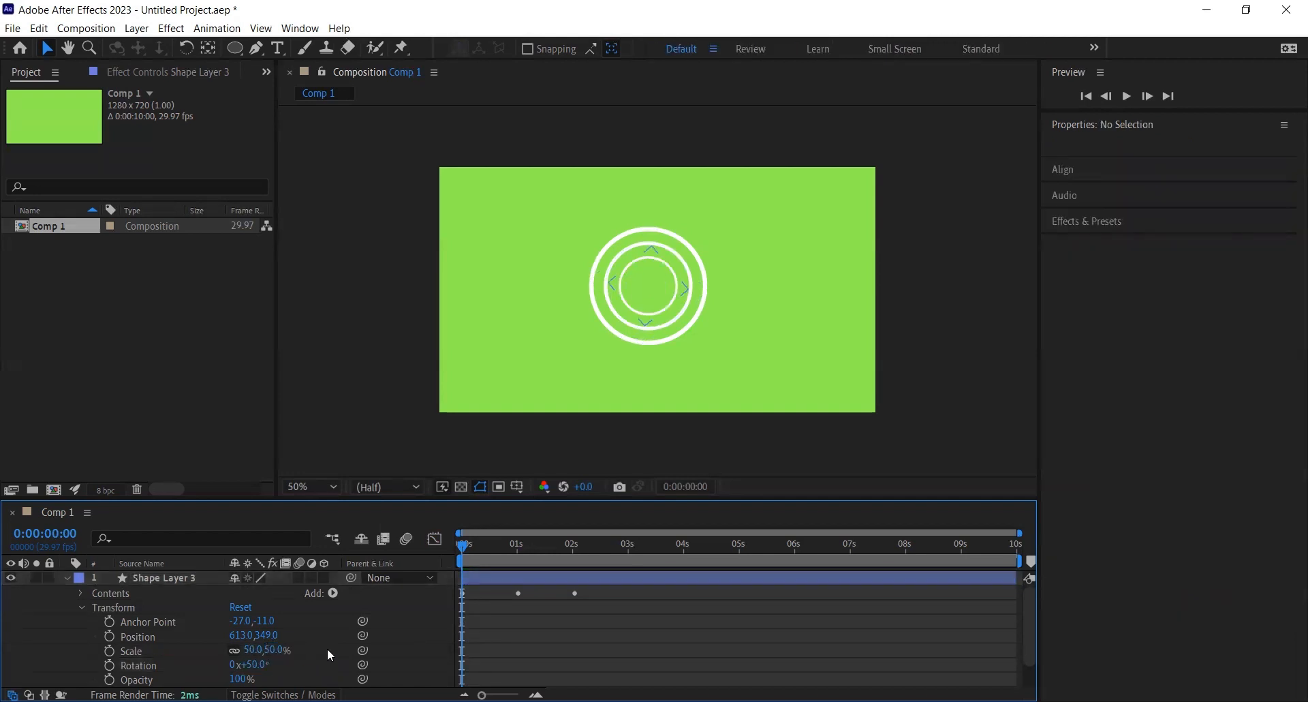
# - Collapse the third circle's layer and play the three-circle animation from the start of the composition
pyautogui.click(66, 577)
pyautogui.click(468, 543)
pyautogui.moveTo(482, 537); pyautogui.dragTo(434, 542)
pyautogui.press('space')
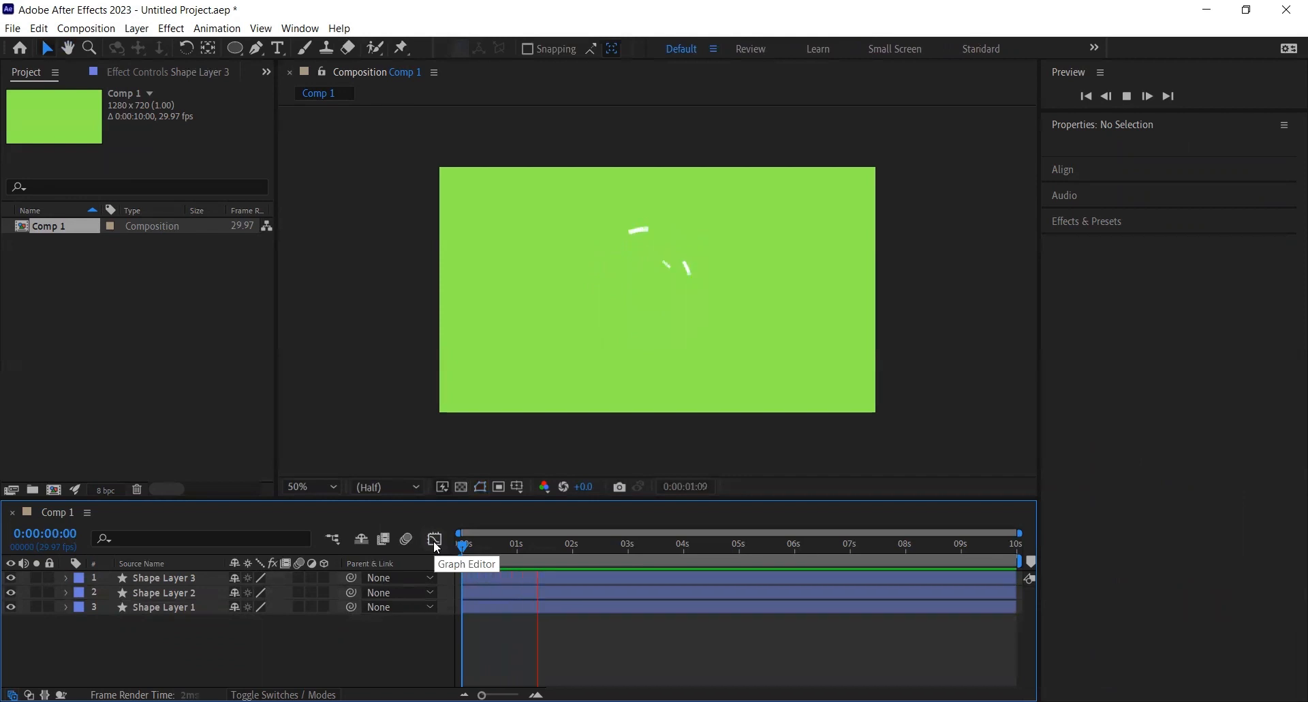
pyautogui.click(478, 546)
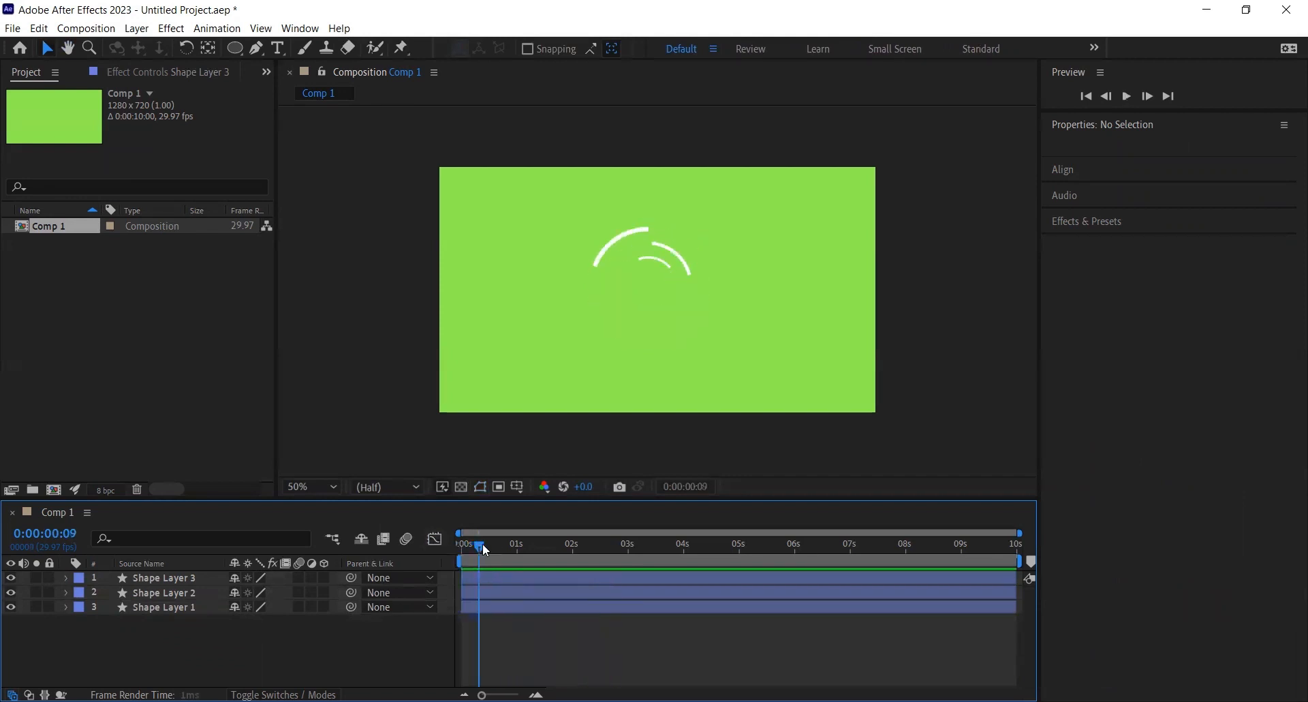
pyautogui.moveTo(501, 548); pyautogui.dragTo(453, 542)
pyautogui.press('space')
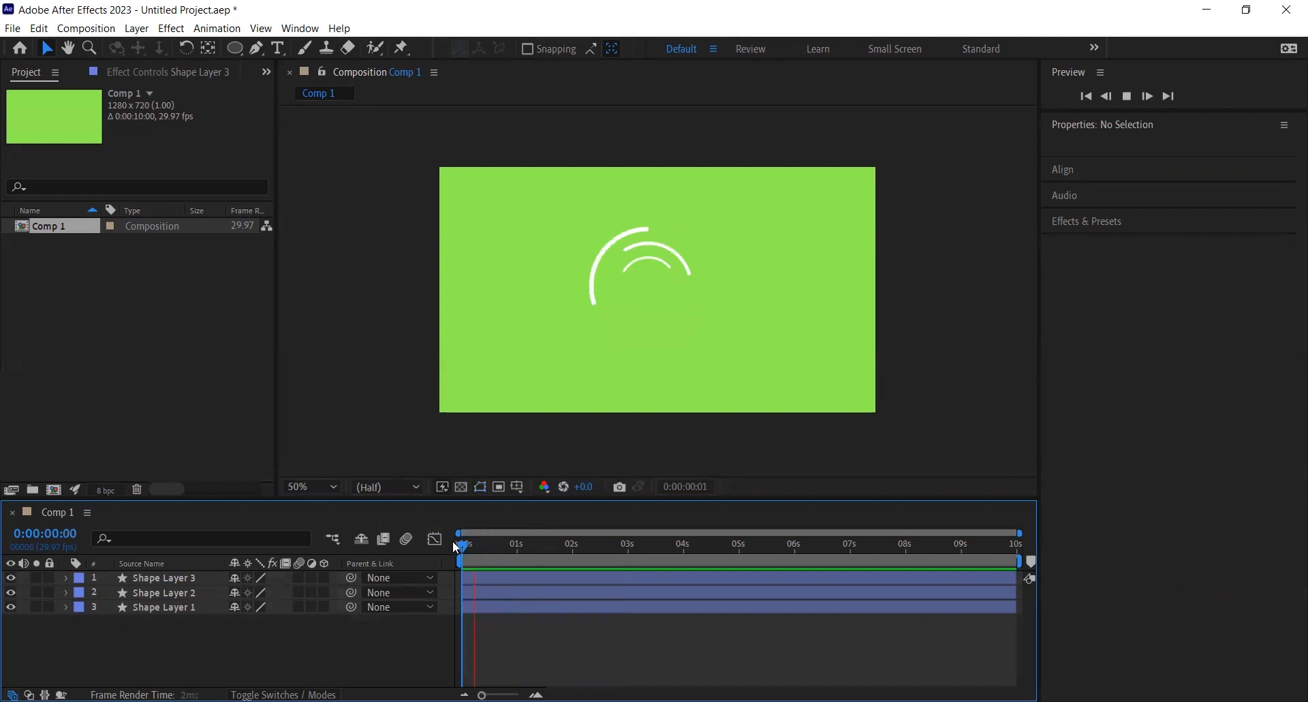